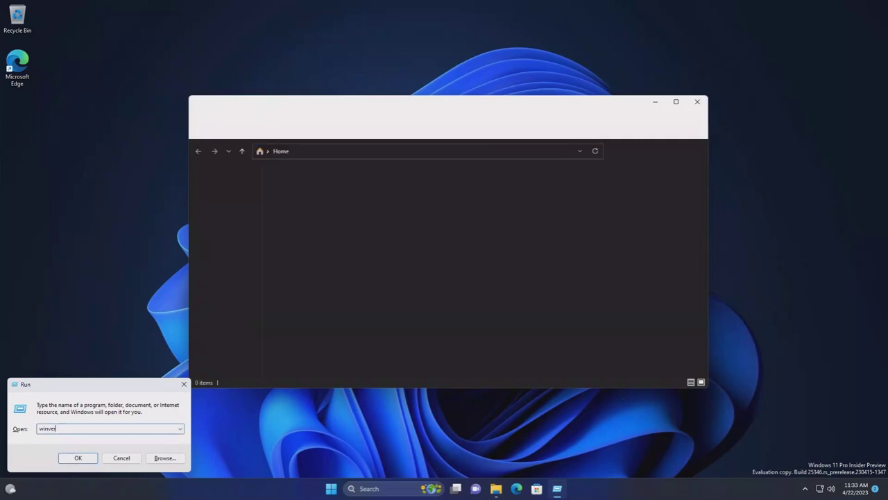
- Check the Windows version and build with winver, and close the version dialog and the File Explorer window
key("Return")
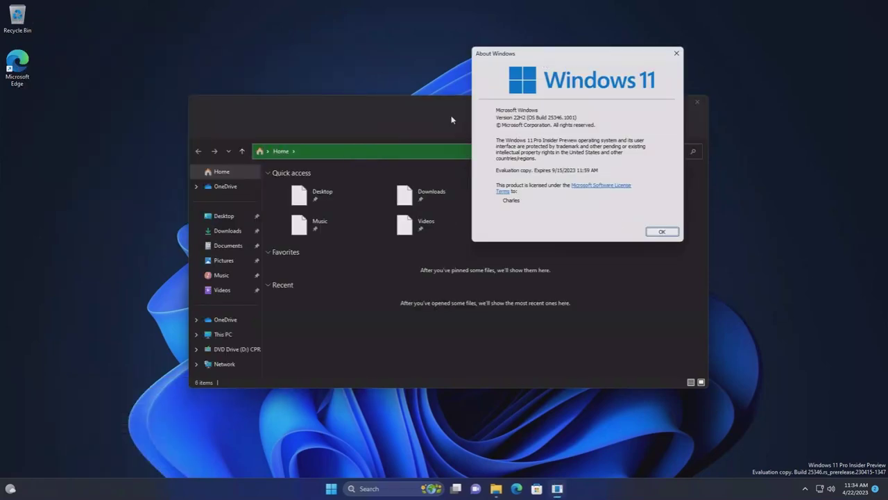
left_click(663, 231)
left_click(700, 99)
left_click_drag(748, 147, 358, 395)
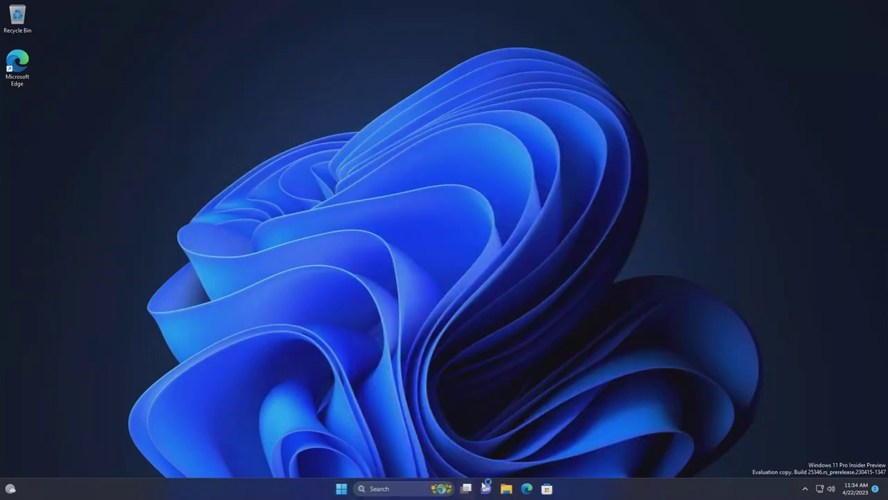
- Open the virtual machine's CD/DVD settings and start browsing for a different ISO image
mouse_move(185, 4)
left_click(148, 6)
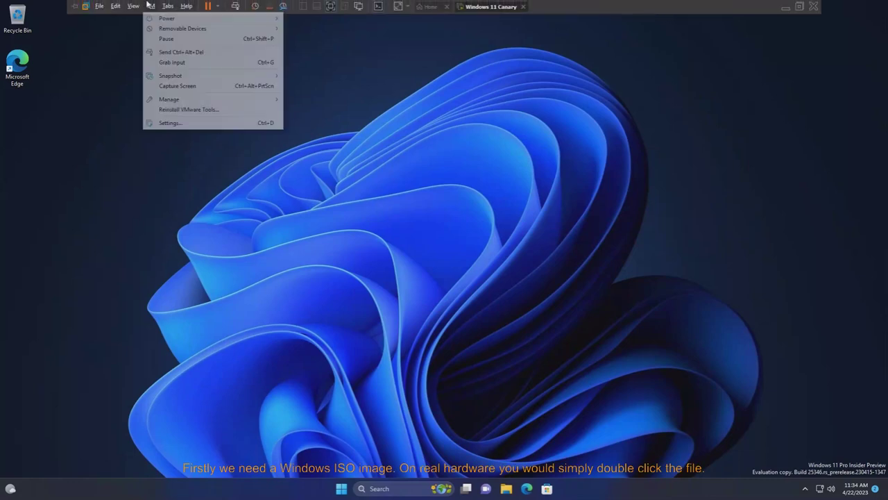
mouse_move(169, 28)
mouse_move(317, 28)
left_click(426, 39)
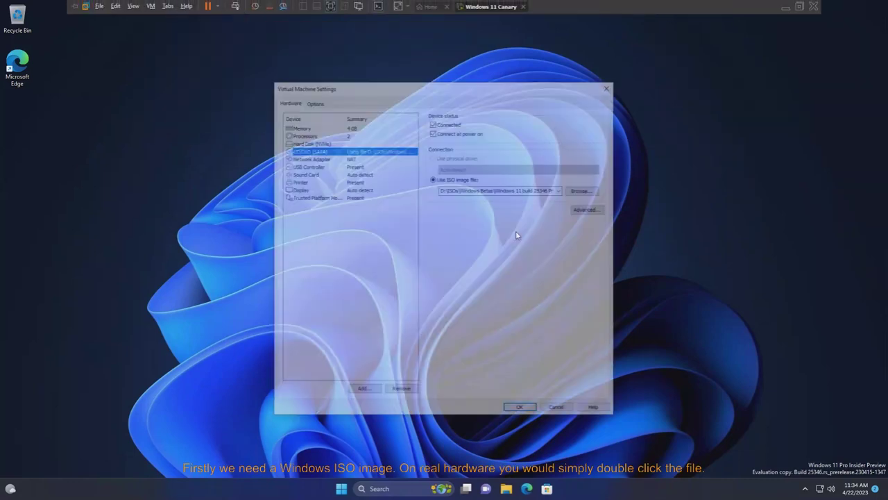
left_click(584, 191)
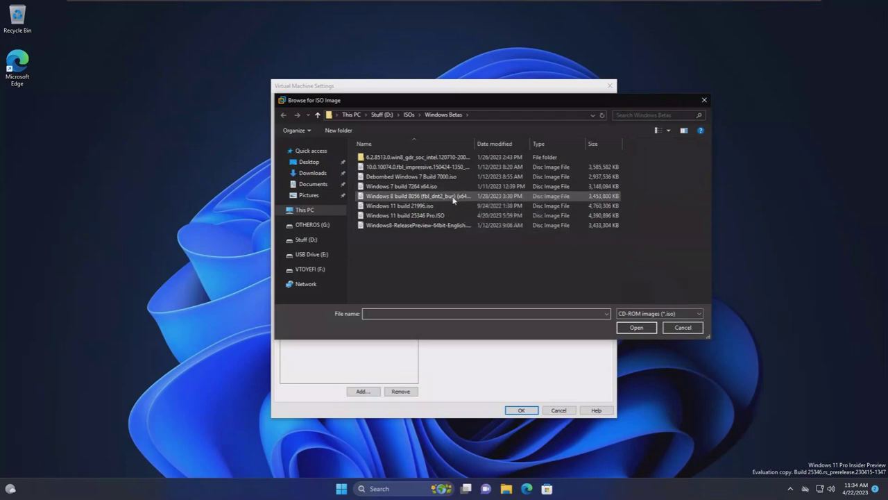
- Select Windows 10 22H2 x64.iso from the ISOs folder's Windows 10 versions subfolder and apply the virtual machine settings
left_click(410, 115)
scroll(473, 203, "down", 10)
scroll(467, 202, "down", 4)
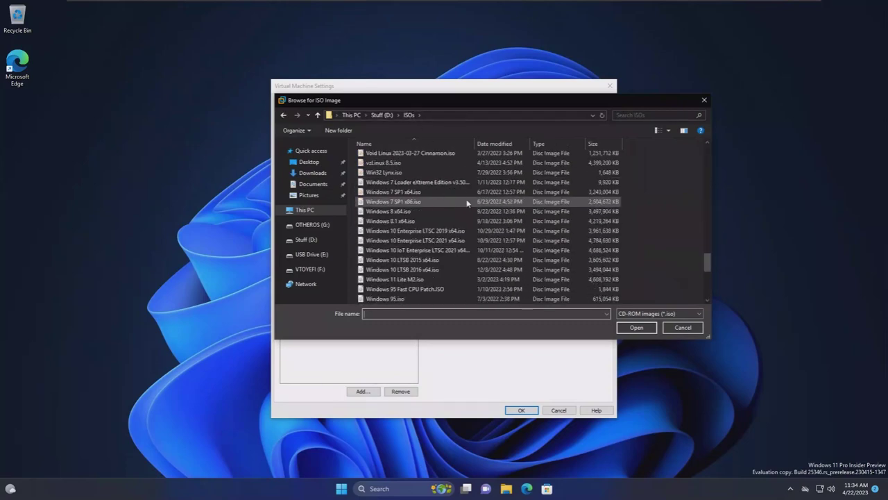
scroll(451, 208, "up", 4)
scroll(452, 210, "up", 10)
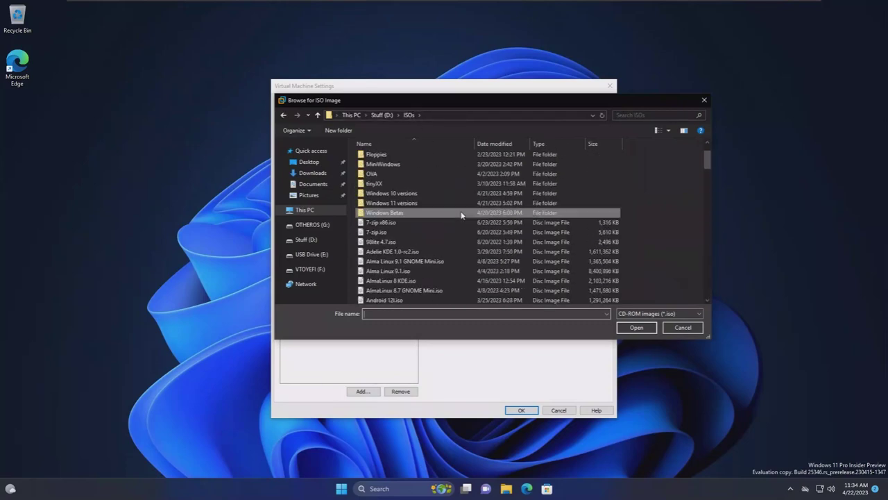
double_click(434, 195)
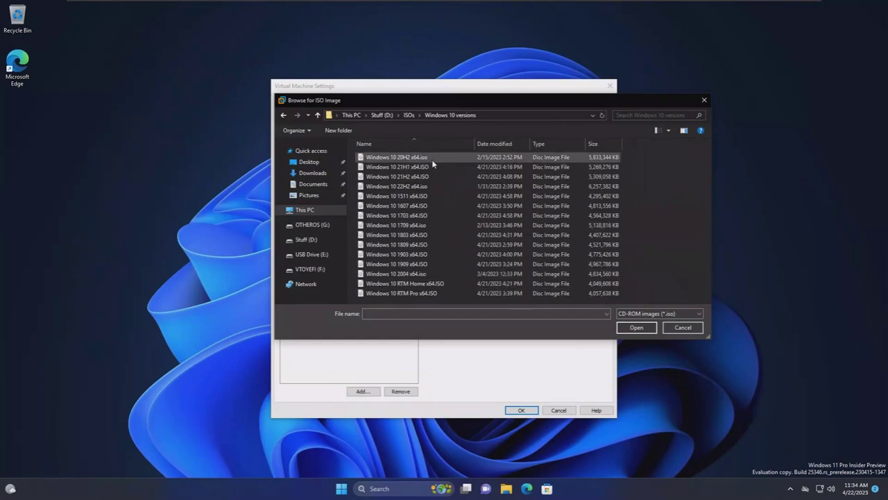
double_click(409, 176)
left_click(516, 411)
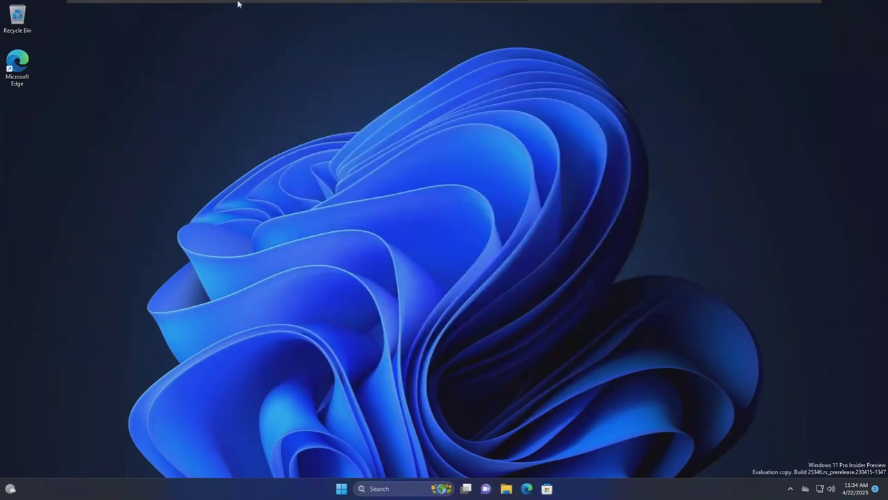
- Open the contents of the mounted DVD drive (D:) from This PC in a new window
left_click(131, 5)
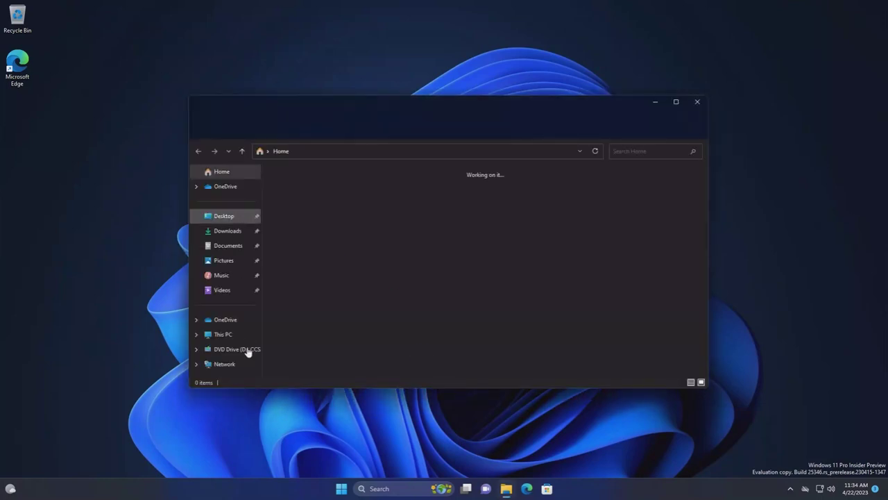
left_click(224, 336)
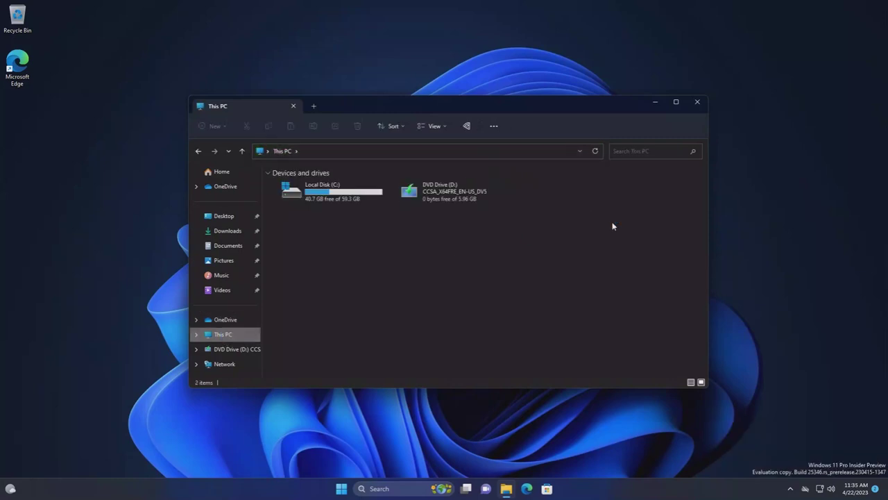
left_click(477, 192)
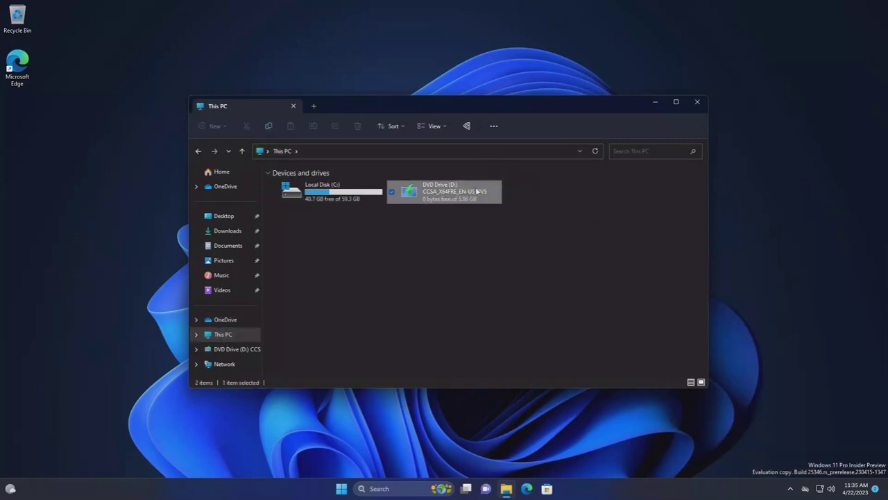
right_click(476, 191)
left_click(516, 272)
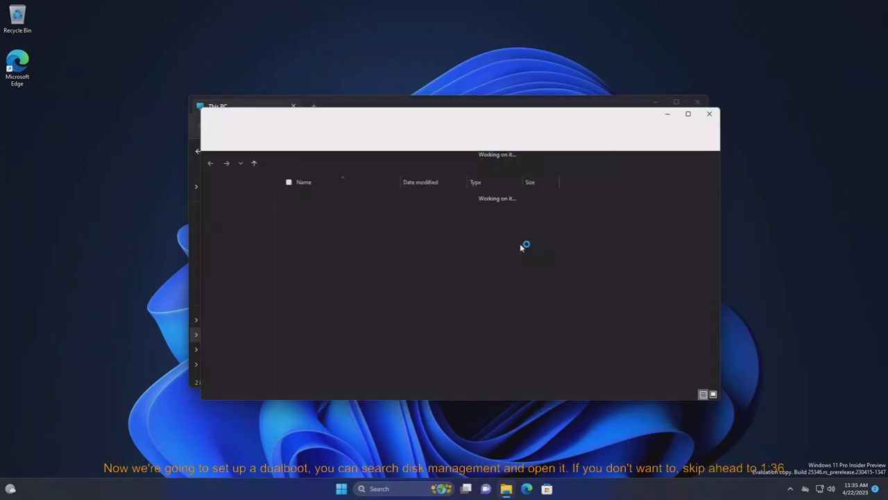
- Launch Disk Management with diskmgmt.msc, close the This PC window and move Disk Management to the middle of the desktop
key("super+r")
type("diskmgmt.msc")
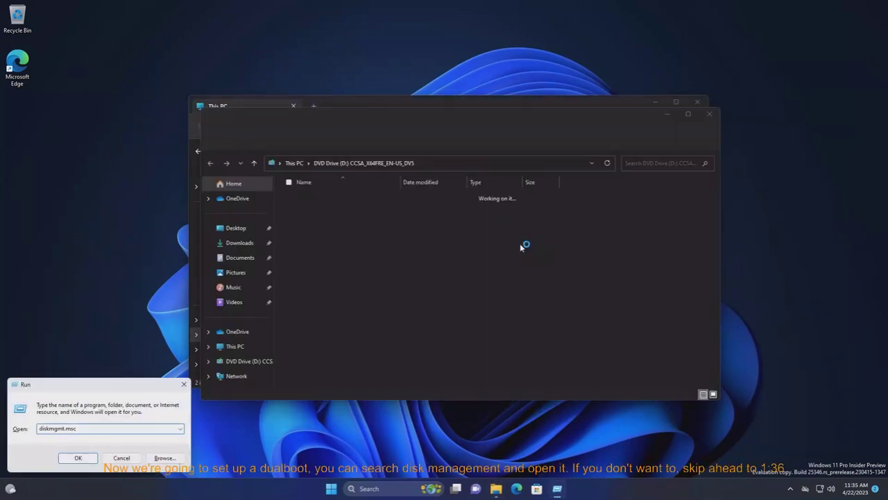
key("Return")
left_click(694, 102)
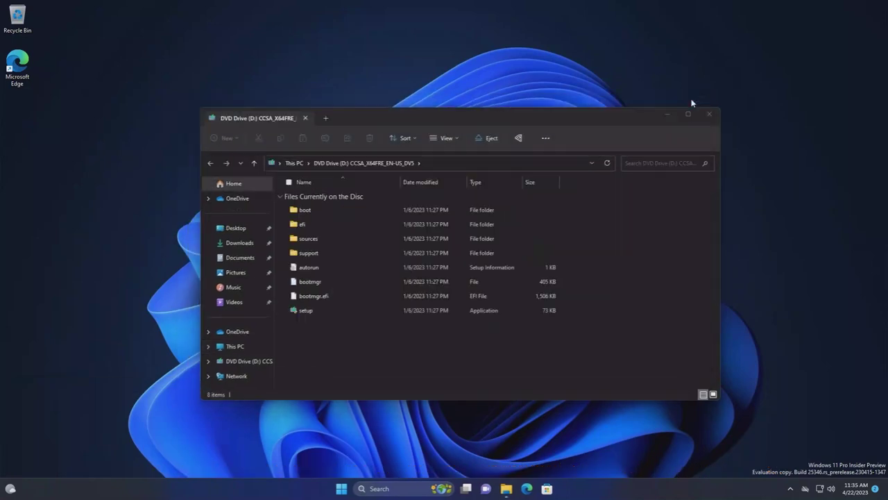
left_click_drag(169, 54, 421, 56)
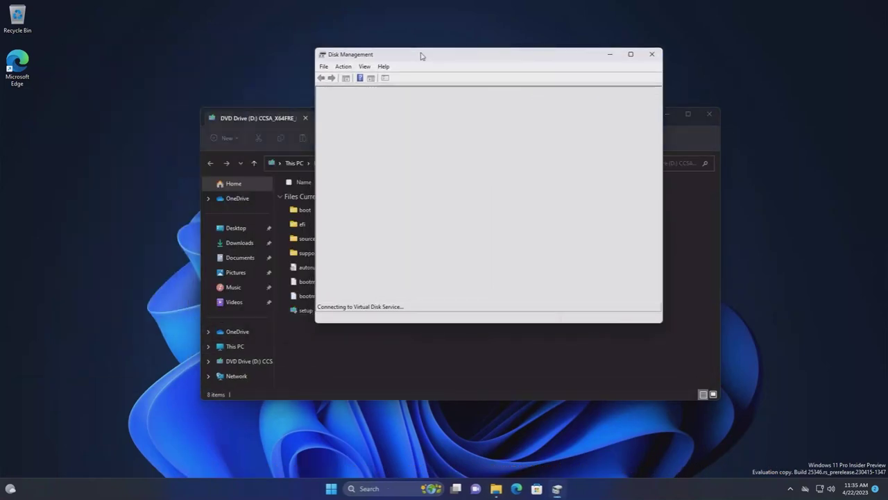
- Shrink the C: volume on Disk 0 by 20000 MB
right_click(466, 232)
left_click(511, 306)
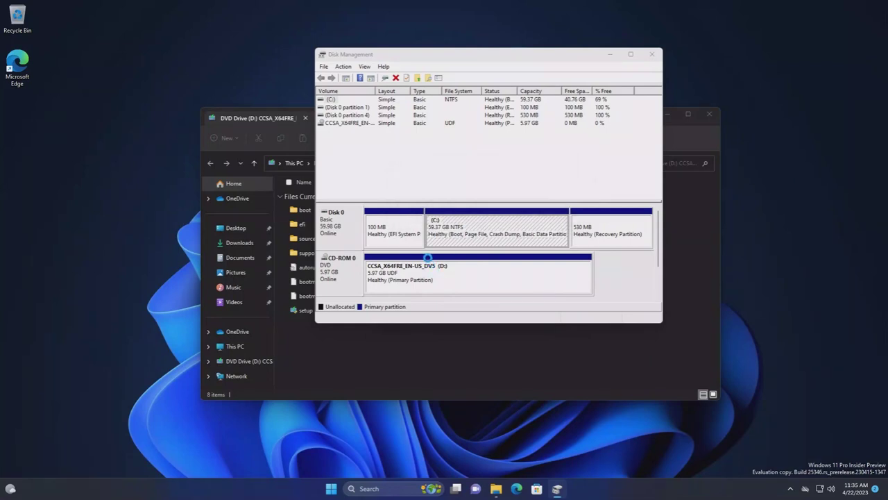
type("20000")
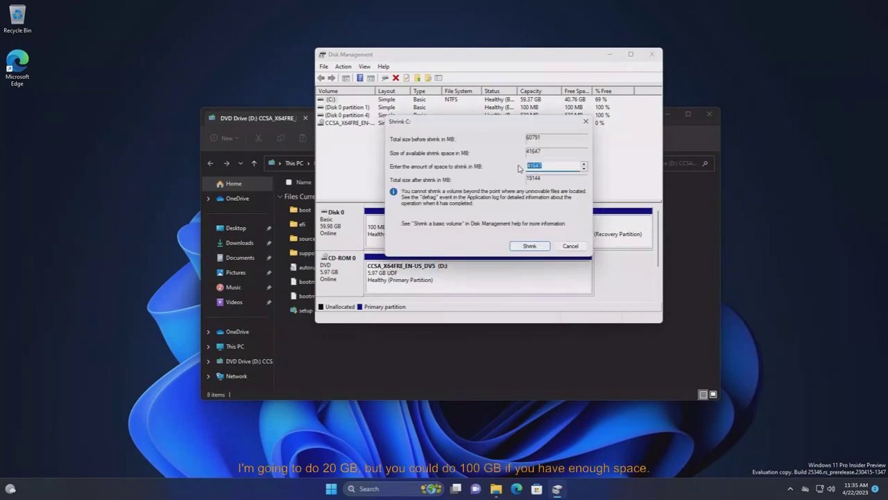
left_click(539, 245)
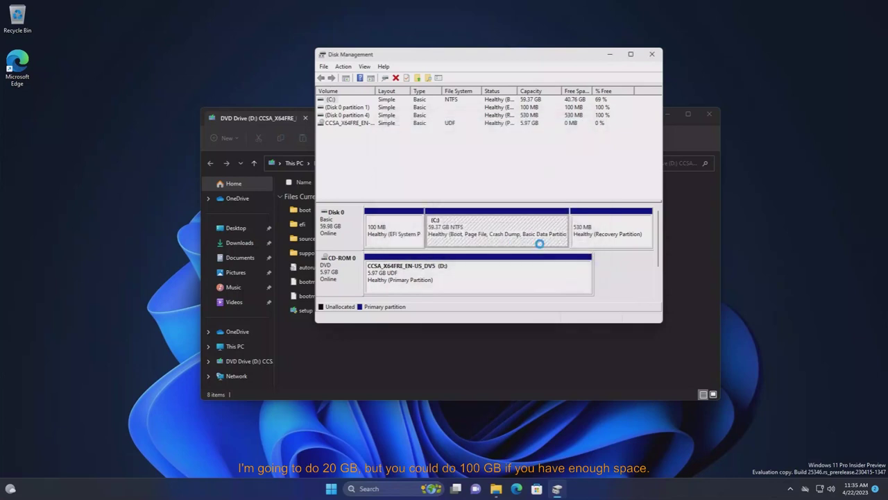
- Start a new simple volume on Disk 0's unallocated space, keeping the size of 19999 MB and the default drive letter
right_click(519, 251)
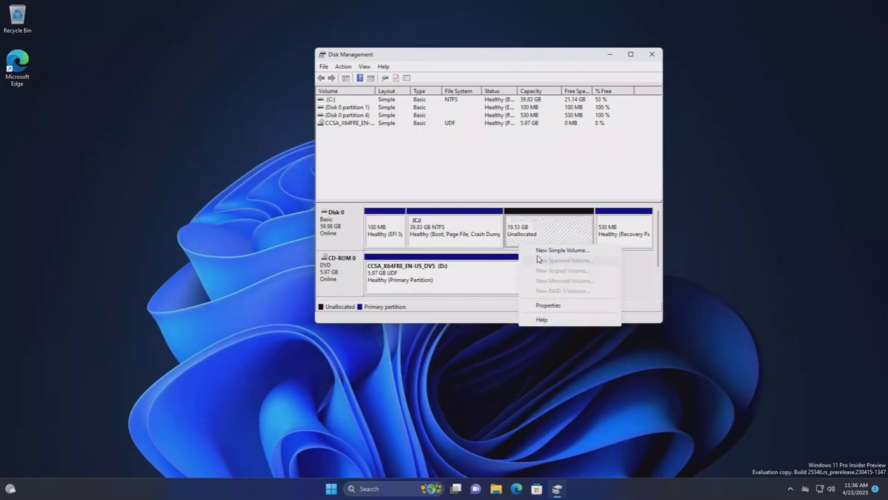
left_click(548, 258)
left_click(505, 269)
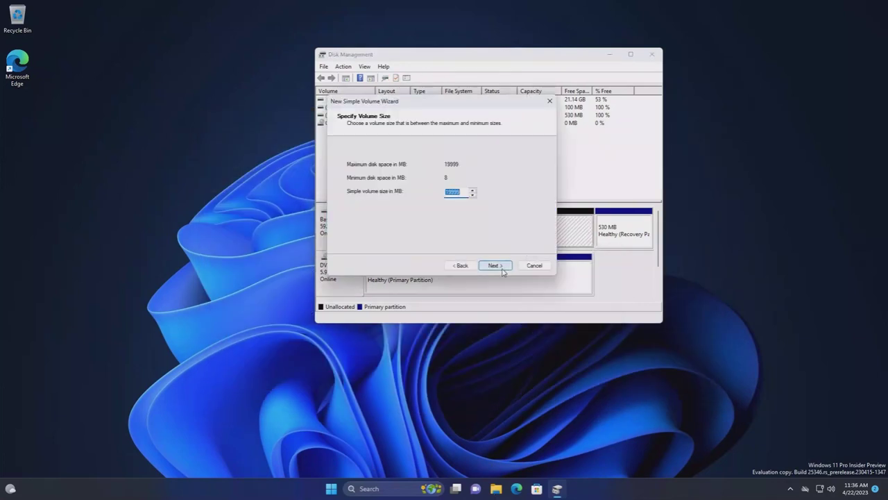
left_click(494, 266)
left_click(495, 265)
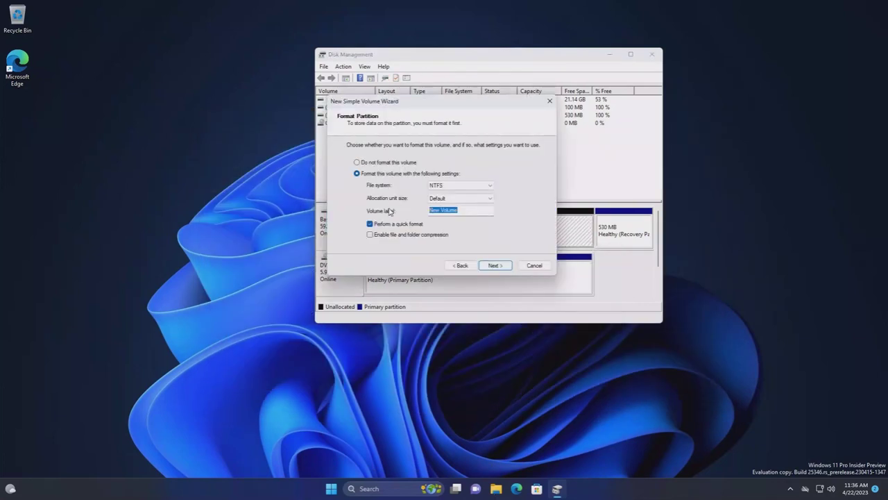
- Quick-format the new volume as NTFS with the label Atlas, default allocation unit size and file compression enabled, and close Disk Management
type("Atlas")
left_click(444, 184)
left_click(441, 197)
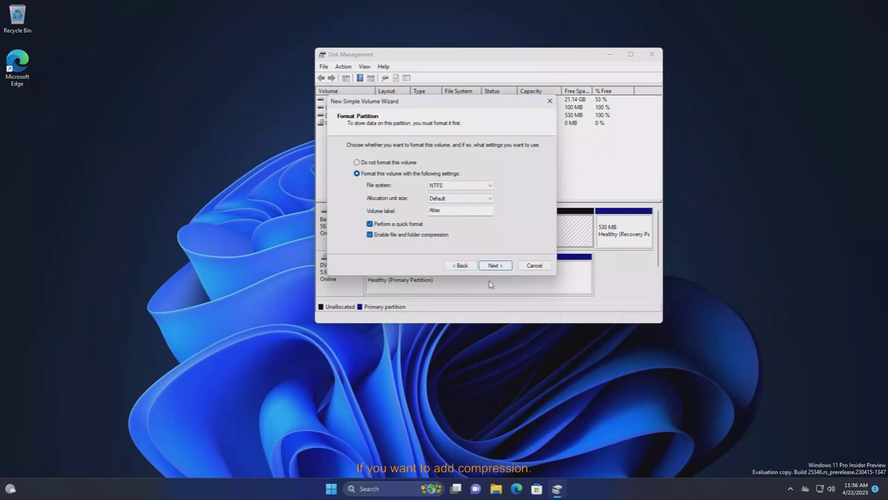
left_click(500, 265)
left_click(501, 266)
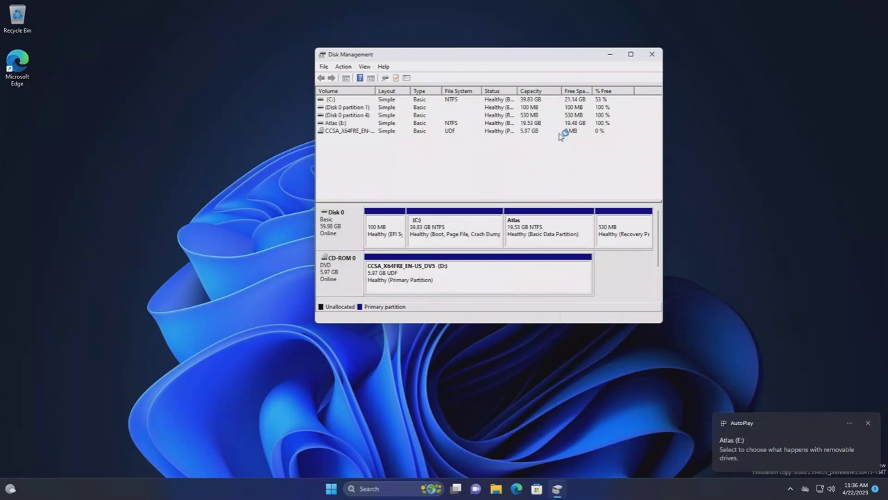
left_click(653, 55)
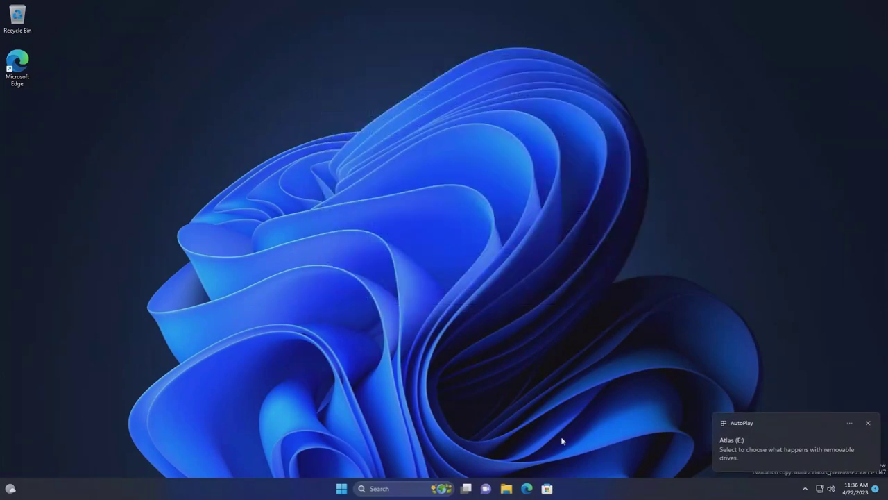
- Run the setup application from the sources folder of the DVD drive (D:) and allow it to make changes
left_click(340, 487)
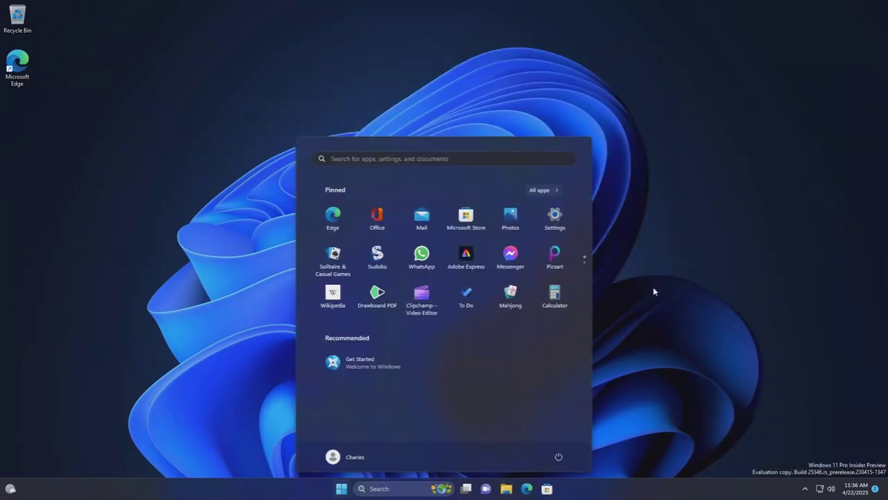
left_click(653, 291)
key("super+e")
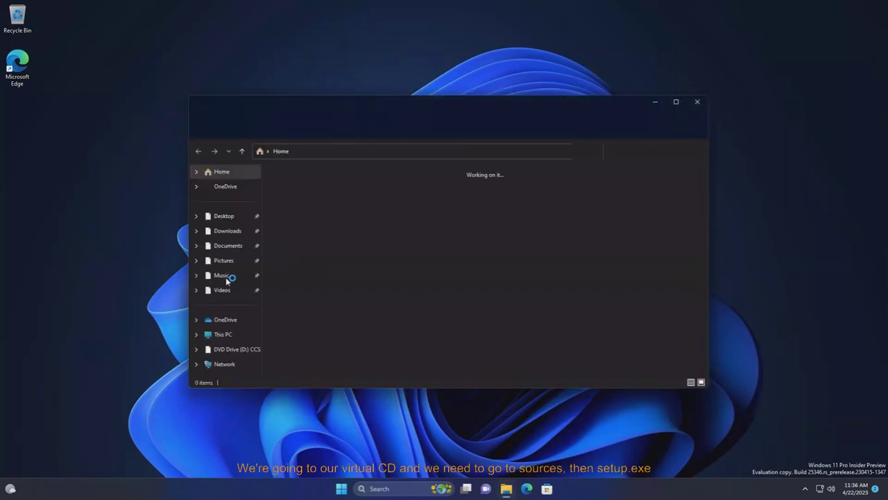
left_click(238, 350)
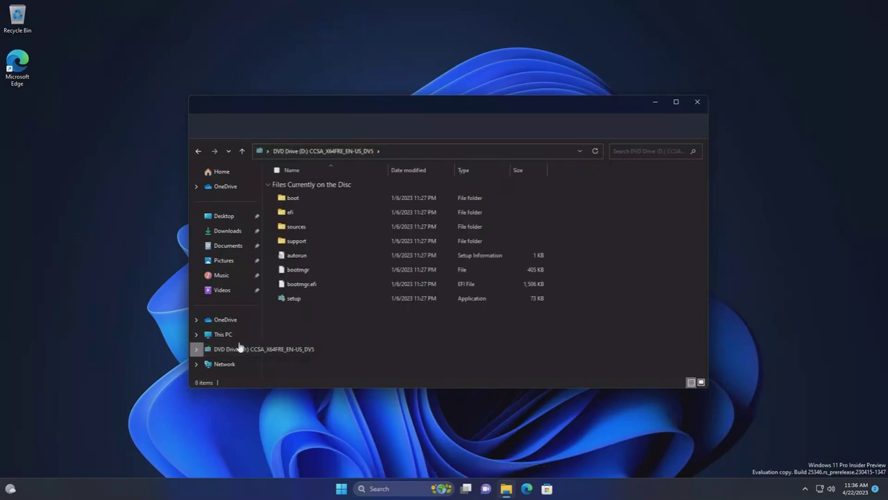
double_click(331, 222)
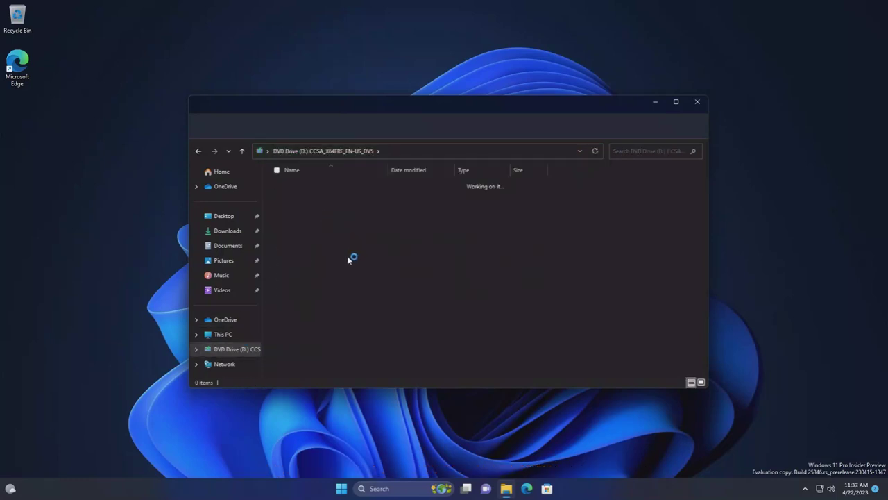
scroll(347, 256, "down", 10)
scroll(347, 256, "down", 6)
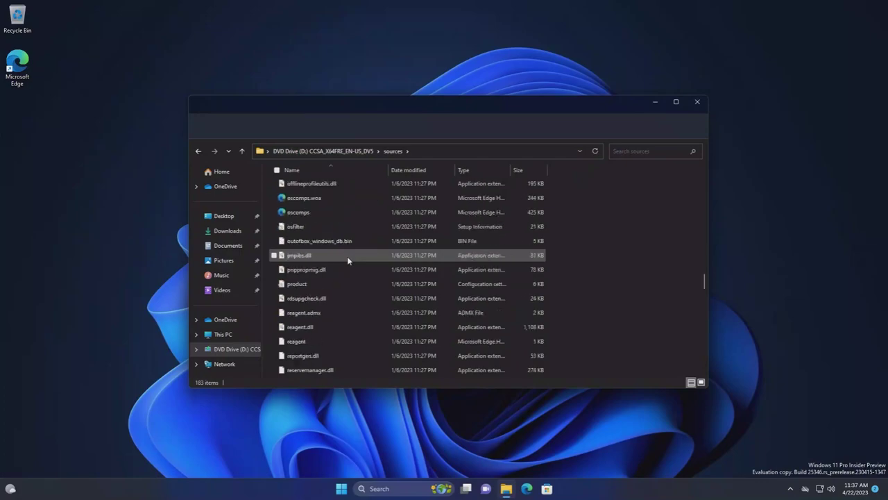
double_click(342, 243)
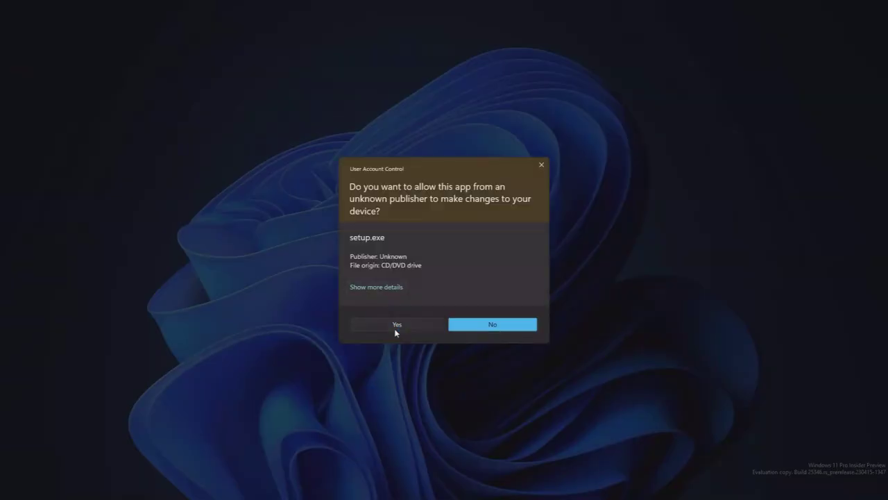
left_click(394, 328)
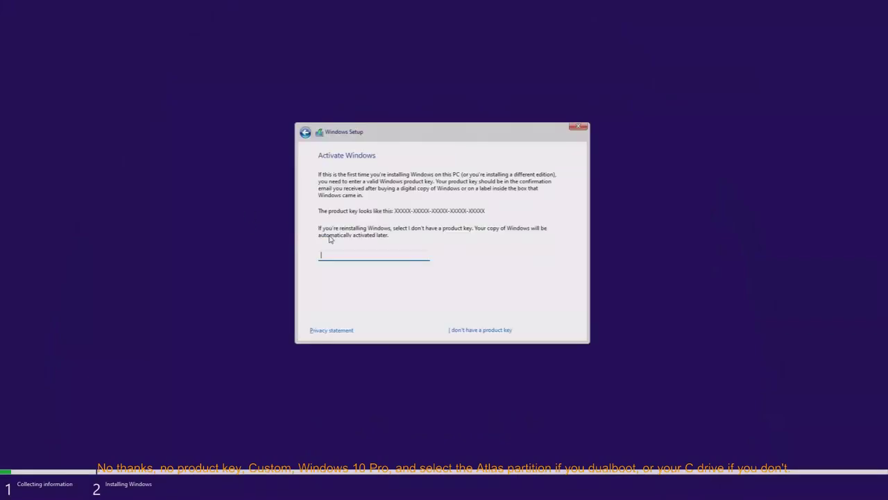
- Continue Windows Setup without a product key and choose Windows 10 Pro as the operating system to install
left_click(455, 330)
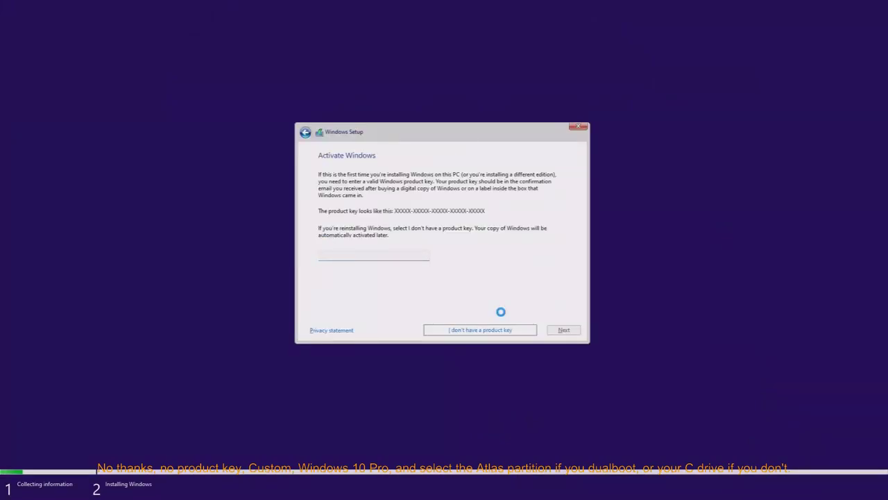
left_click(361, 196)
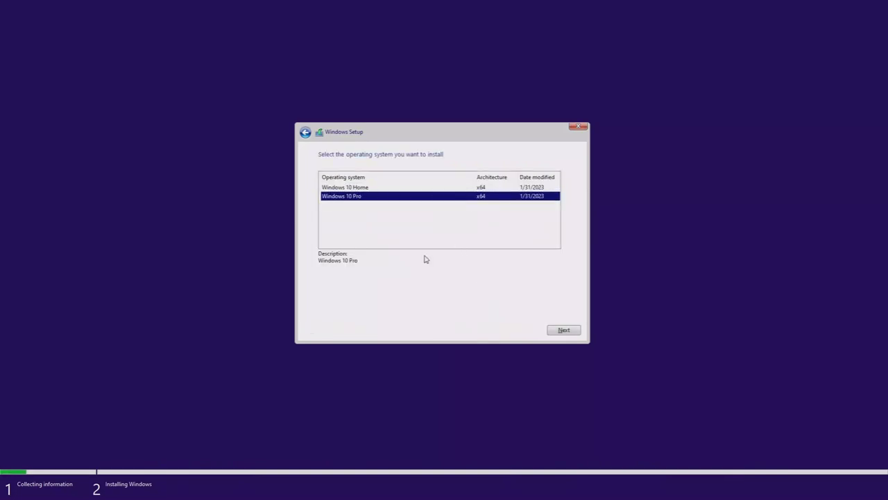
left_click(555, 331)
- Accept the license terms and choose the Custom installation type
left_click(385, 311)
left_click(562, 330)
left_click(489, 257)
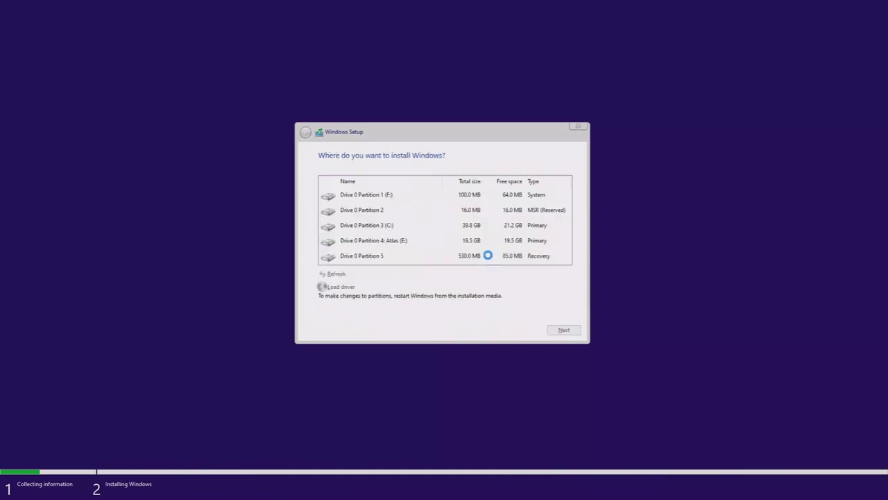
- Install Windows on Drive 0 Partition 4: Atlas (E:), close the stray Calculator window, and restart into the new installation
left_click(486, 243)
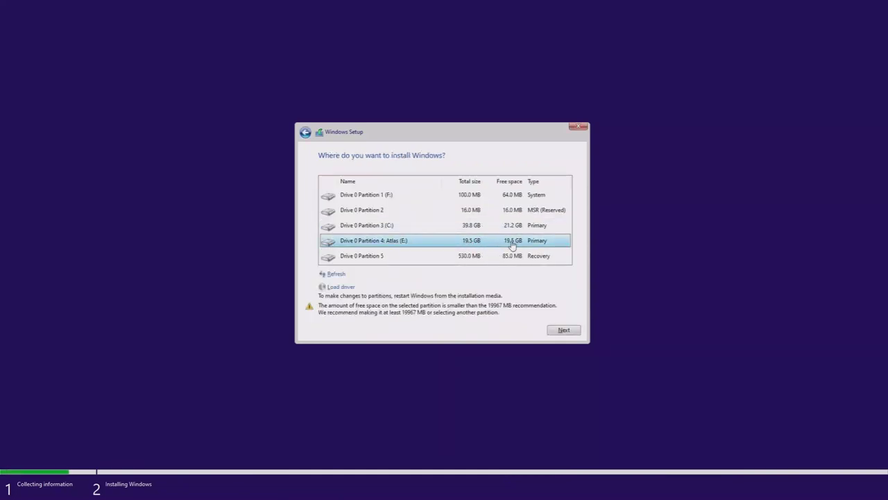
left_click(563, 331)
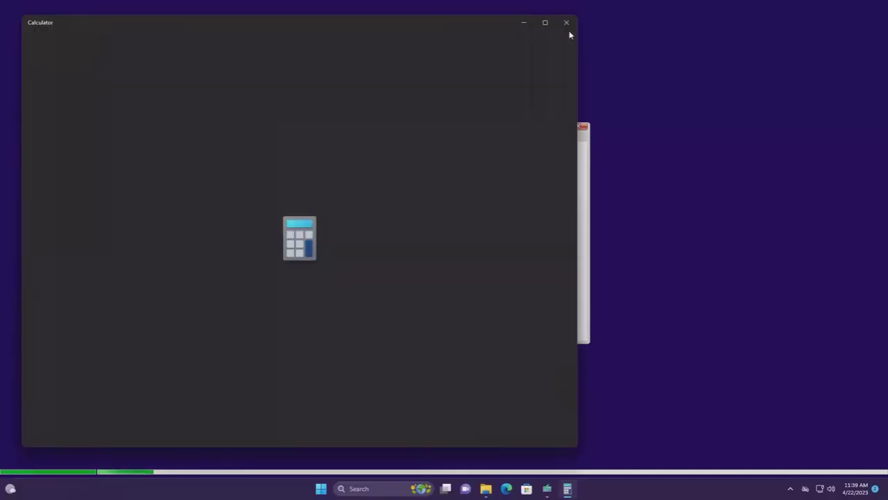
left_click(572, 27)
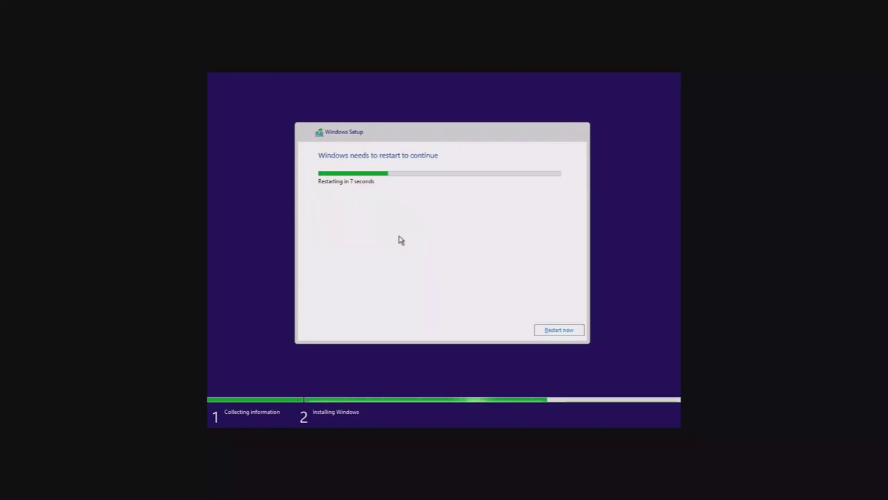
left_click(562, 329)
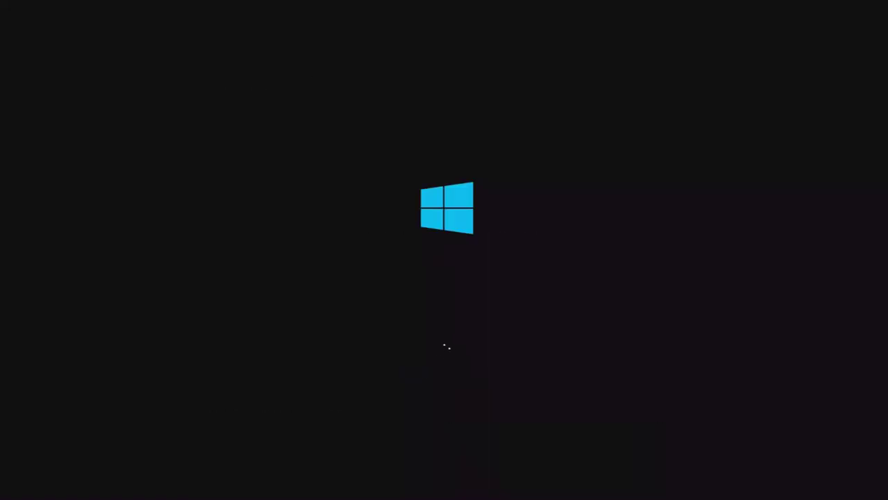
key("Return")
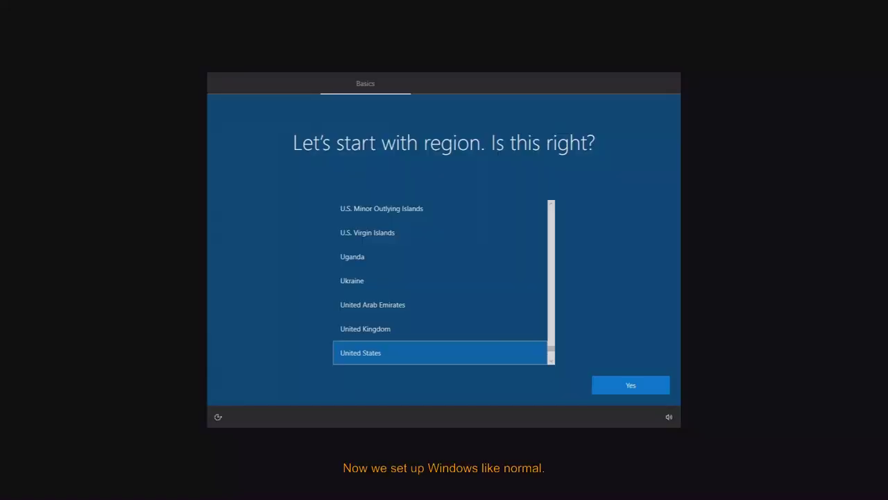
- Complete the Windows first-run setup with United States as the region, bypassing the Microsoft account sign-in and skipping the experience customization
left_click(605, 380)
key("Return")
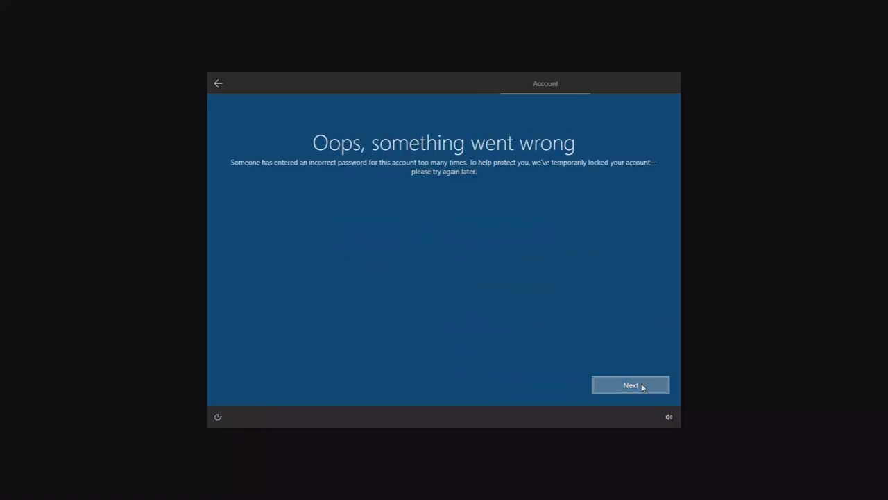
left_click(645, 384)
left_click(631, 385)
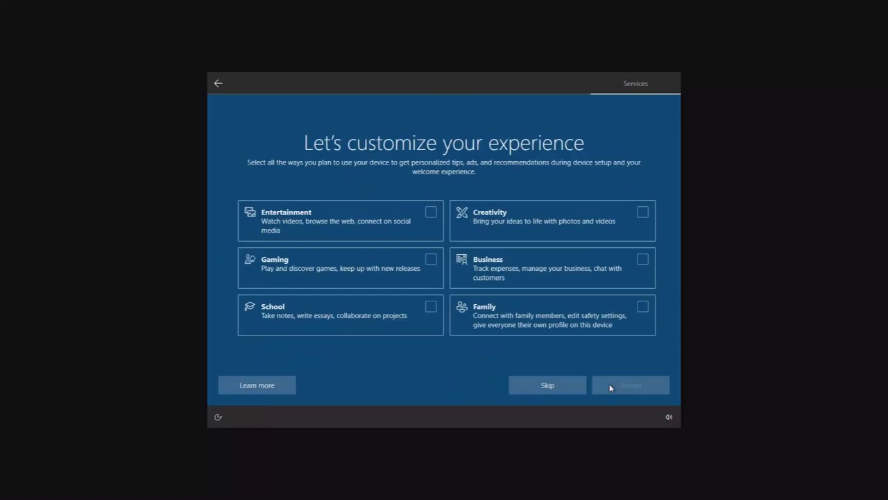
left_click(575, 385)
left_click(535, 385)
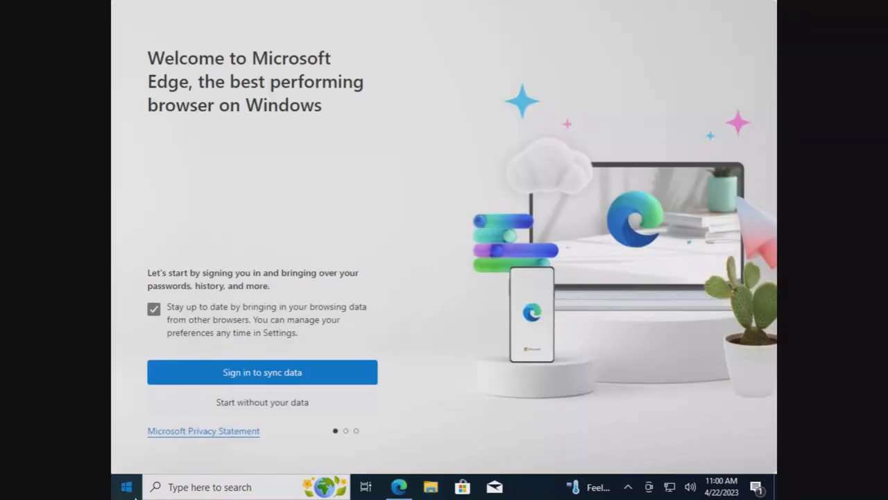
- Open the Virus & threat protection settings in Windows Security and turn off Real-time protection
left_click(129, 489)
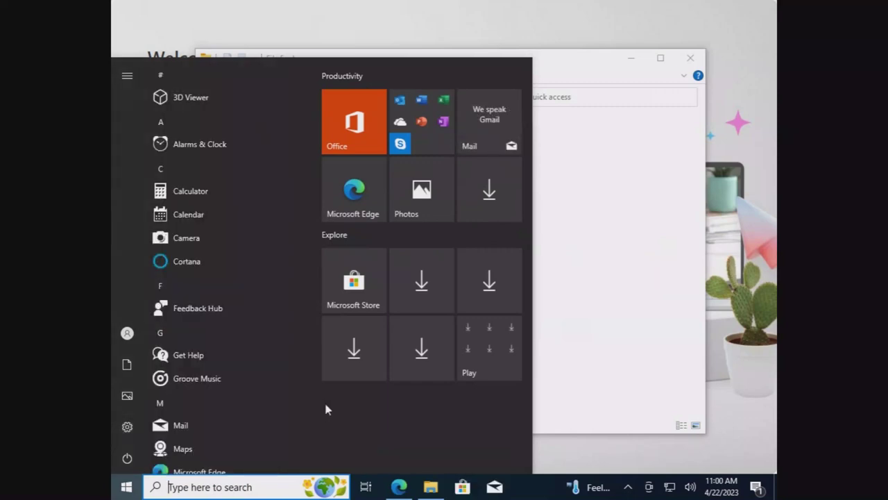
scroll(227, 378, "down", 20)
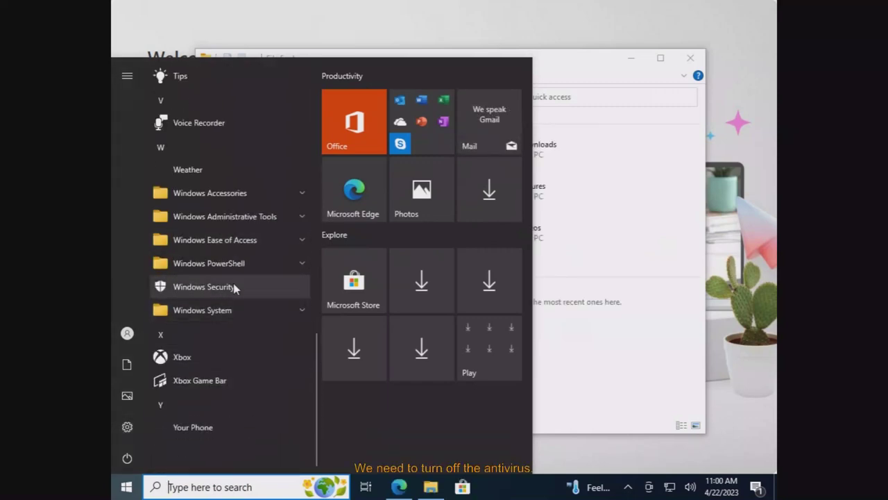
scroll(234, 288, "up", 2)
scroll(238, 250, "down", 2)
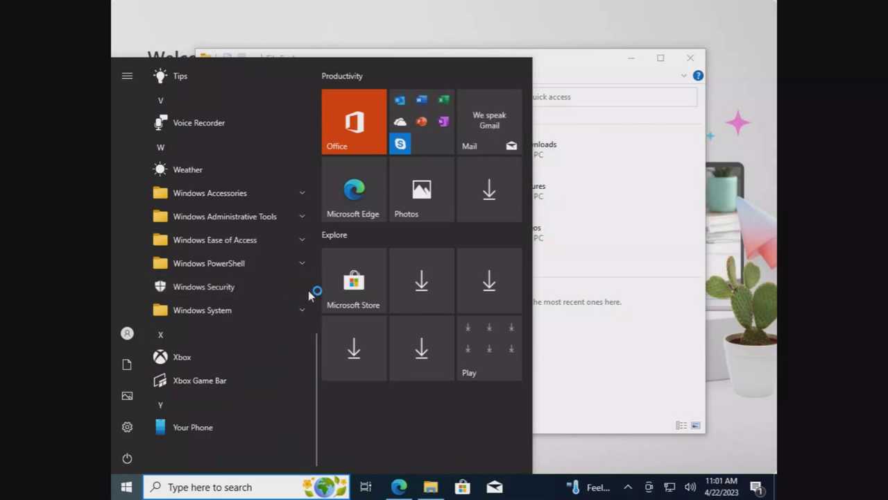
left_click(267, 289)
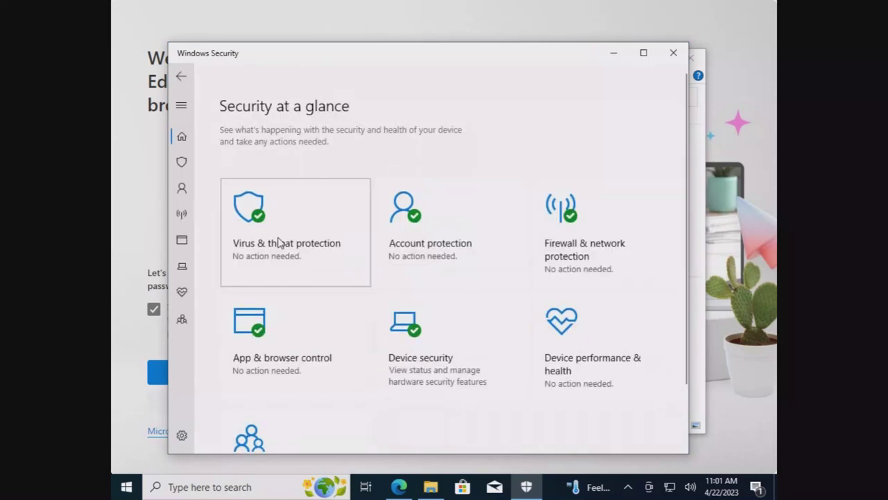
left_click(303, 271)
left_click(270, 392)
left_click(236, 246)
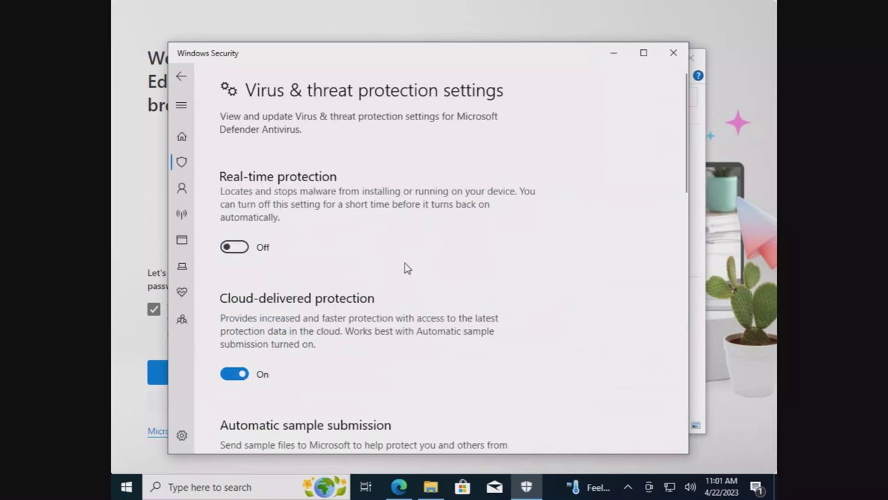
left_click(416, 328)
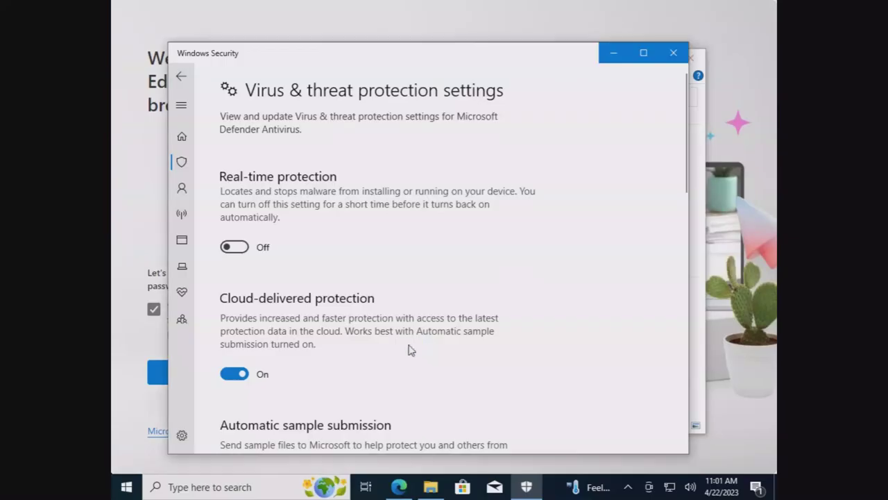
- Turn off Cloud-delivered protection and Automatic sample submission, and close the Windows Security and File Explorer windows
scroll(410, 349, "down", 5)
scroll(297, 268, "up", 4)
left_click(262, 264)
left_click(260, 419)
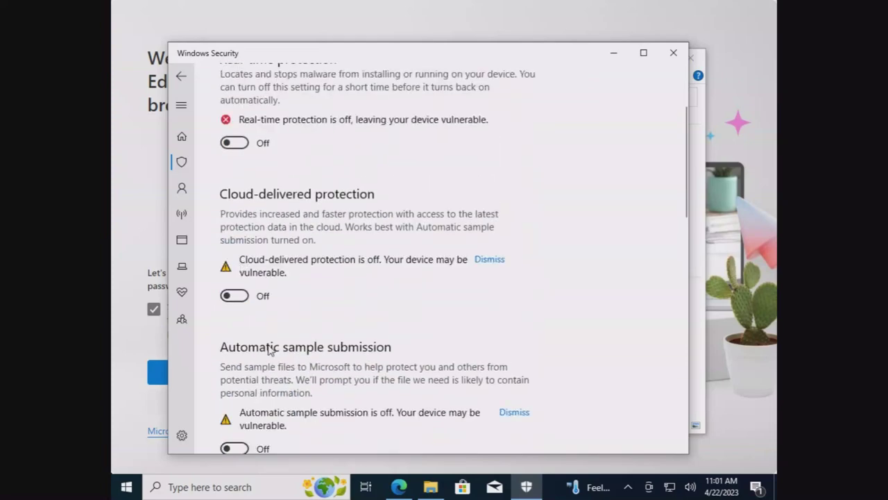
scroll(218, 311, "down", 5)
left_click(673, 53)
left_click(689, 58)
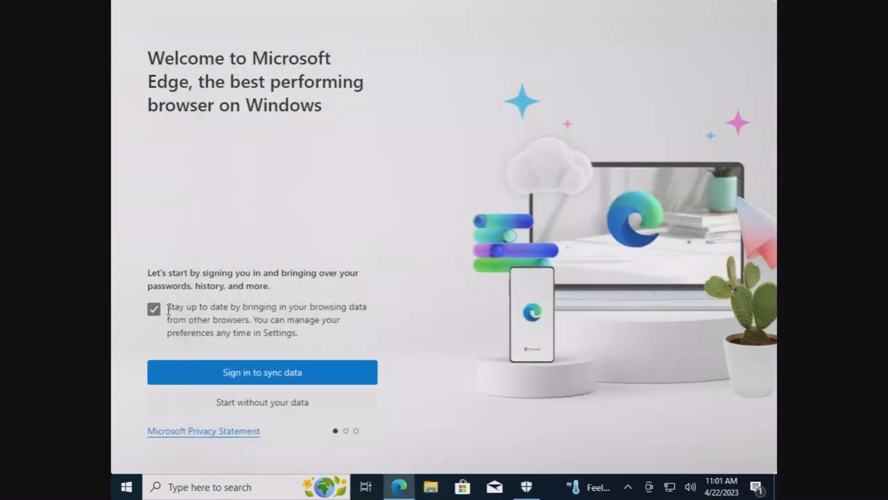
- Finish the Microsoft Edge welcome setup without your data and with the option for a more useful Microsoft experience turned off
left_click(164, 332)
left_click(229, 402)
left_click(225, 397)
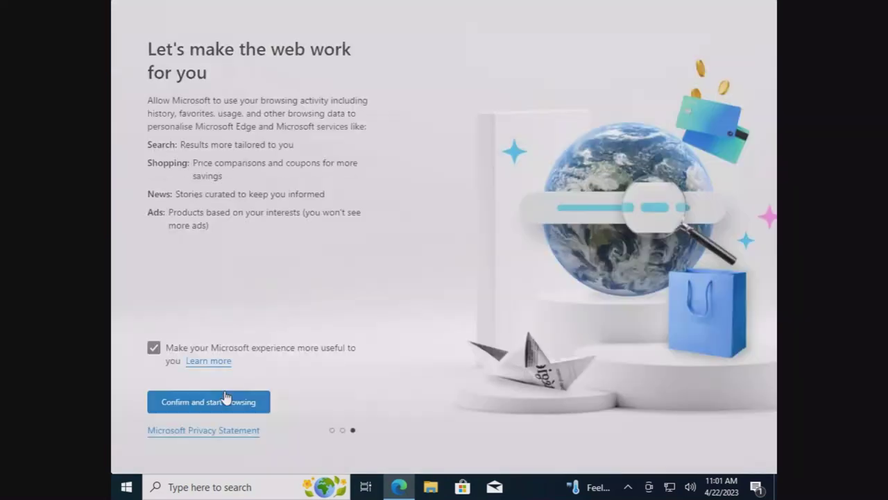
left_click(153, 348)
left_click(190, 400)
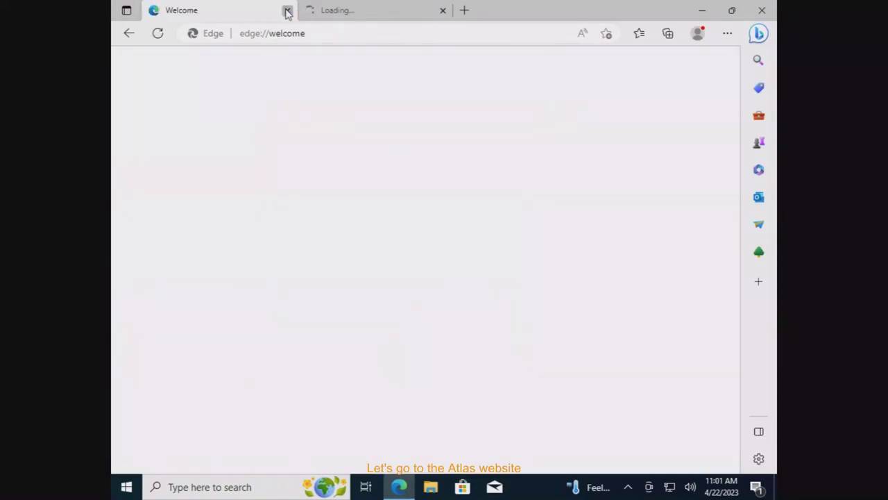
- Close the Welcome tab and go to the website atlasos.net
left_click(287, 10)
left_click(354, 33)
type("at")
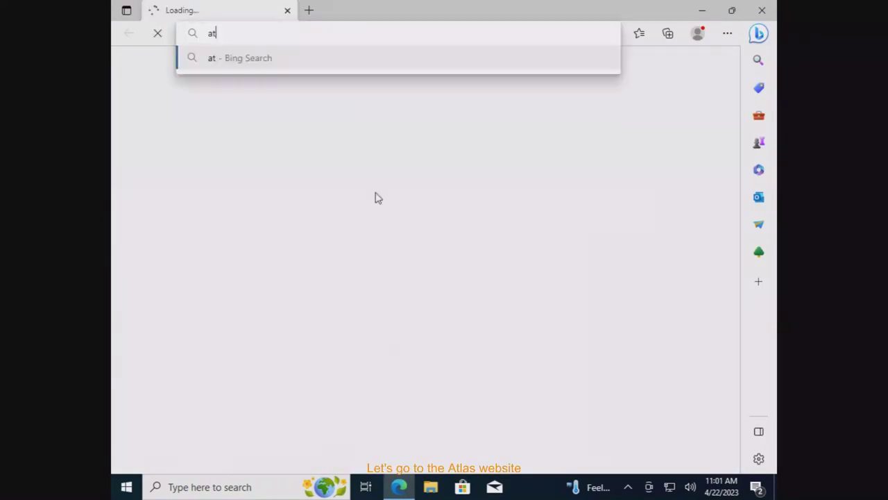
type("lasos.net")
key("Return")
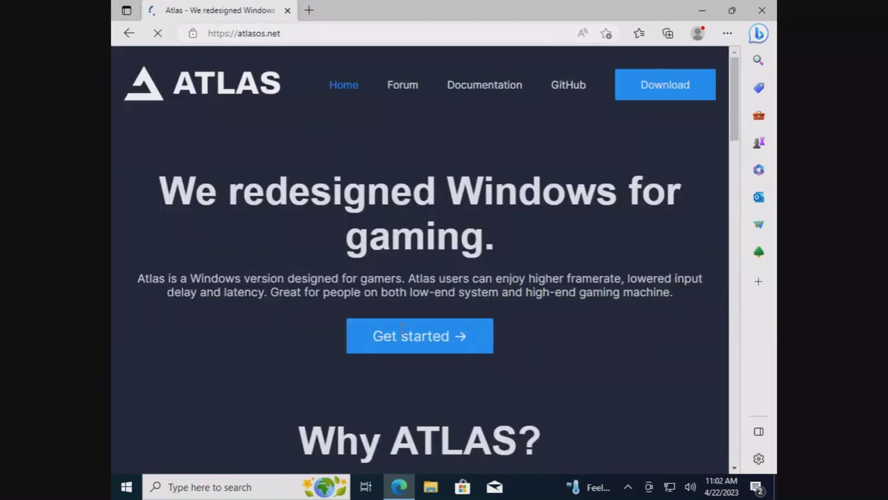
- Open the Atlas 10 22H2 download page and download both AME Wizard and the Atlas Playbook
left_click(406, 344)
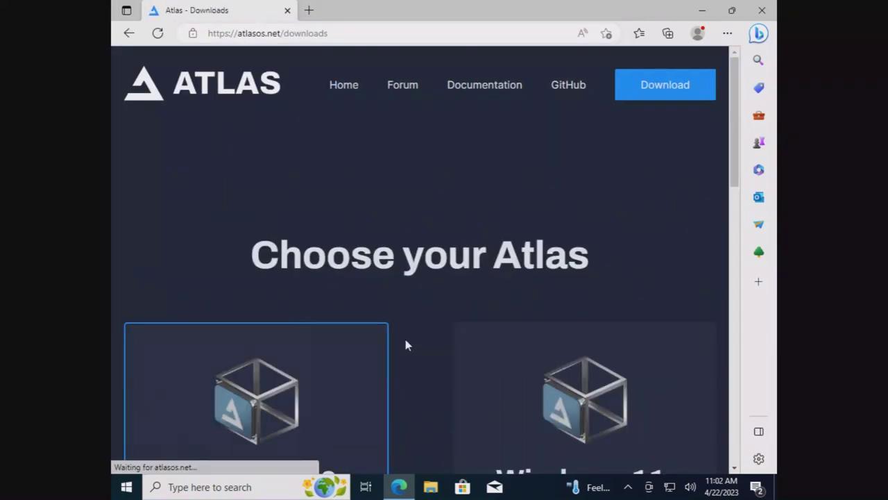
scroll(365, 248, "down", 5)
left_click(269, 353)
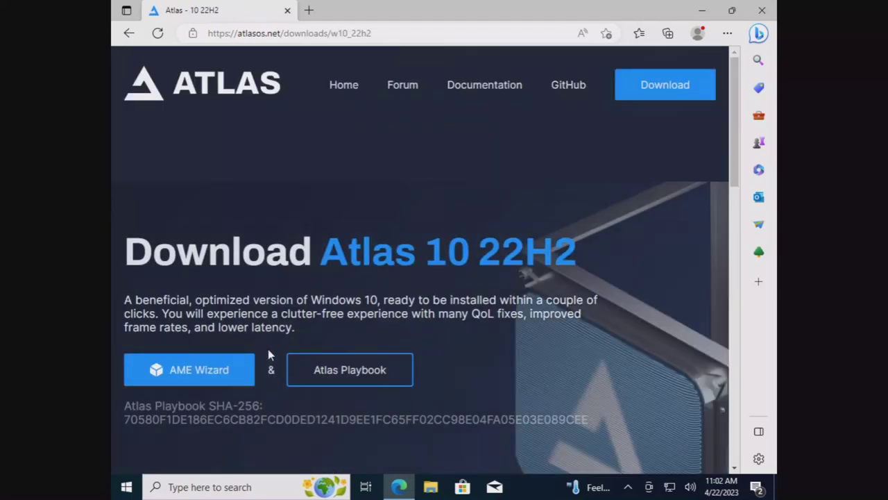
left_click(186, 376)
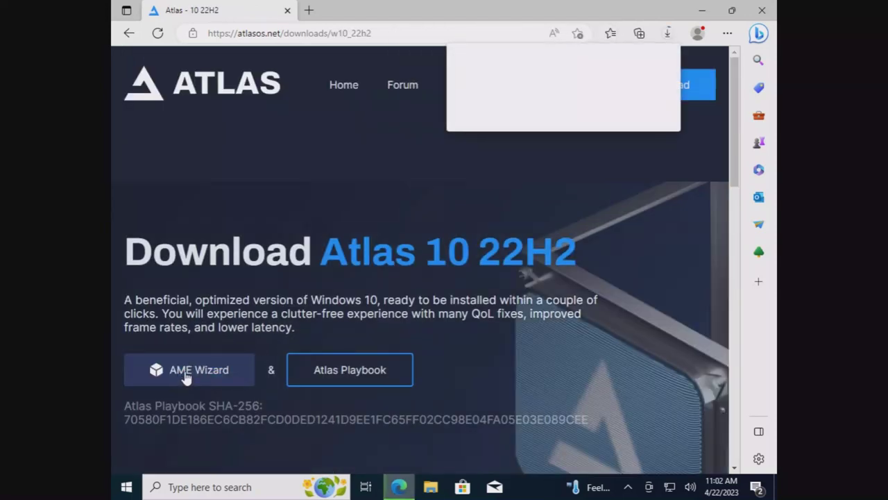
left_click(325, 381)
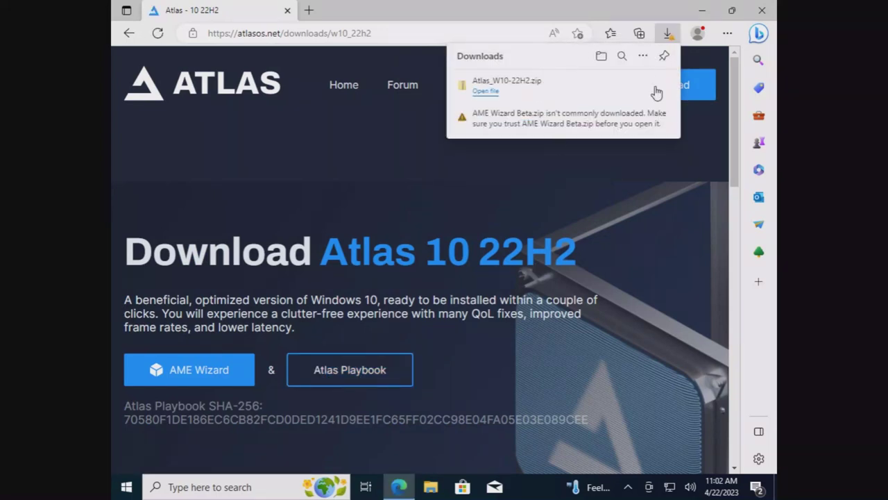
- Keep the blocked AME Wizard Beta.zip download despite the SmartScreen warning
left_click(655, 123)
left_click(589, 166)
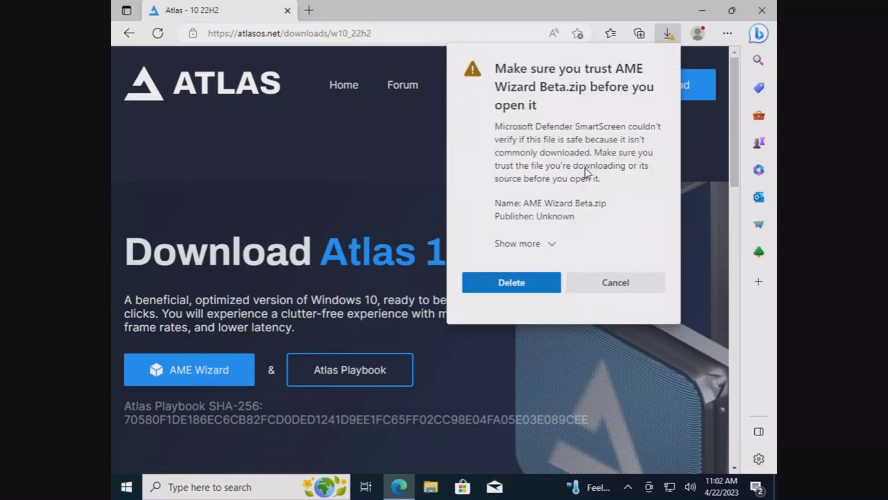
left_click(522, 243)
left_click(517, 273)
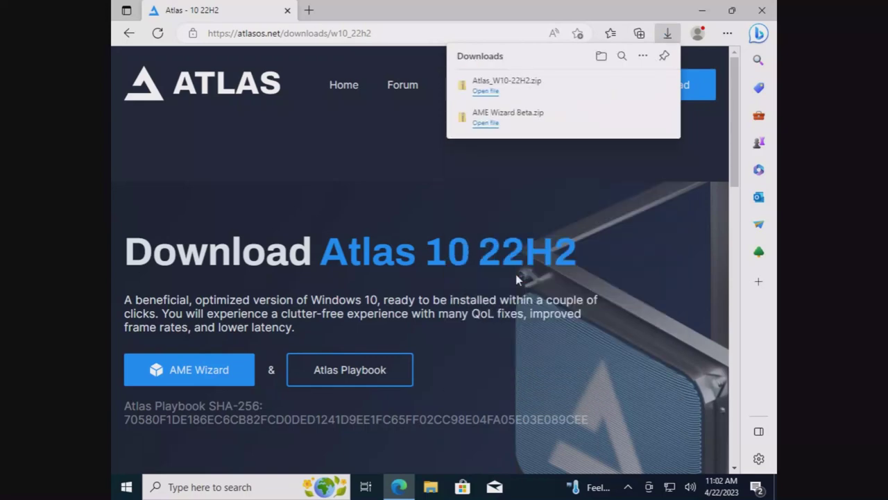
- Extract the AME Wizard Beta archive in the Downloads folder to its default destination and close the extracted folder's window
left_click(430, 487)
left_click(263, 163)
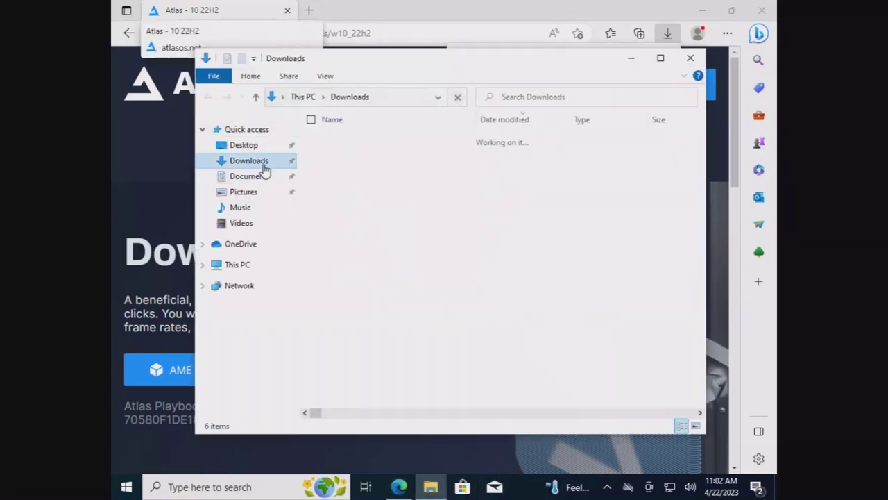
left_click(368, 158)
right_click(368, 158)
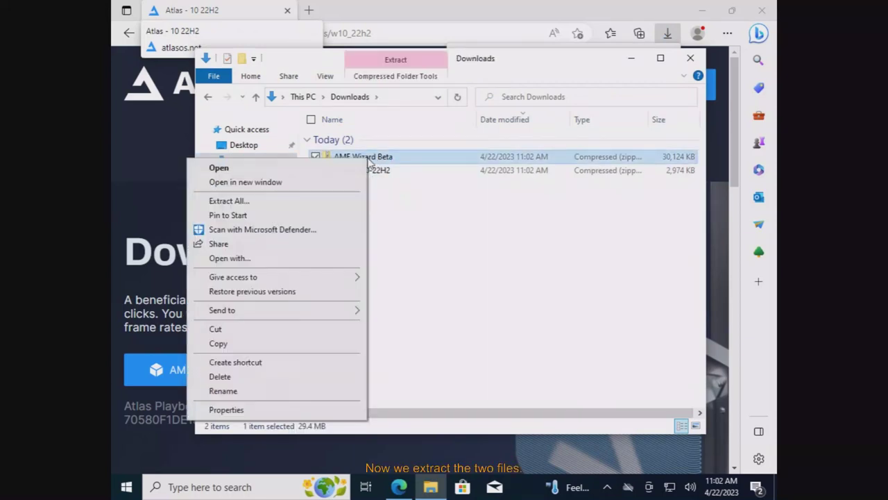
left_click(302, 201)
left_click(612, 368)
right_click(423, 161)
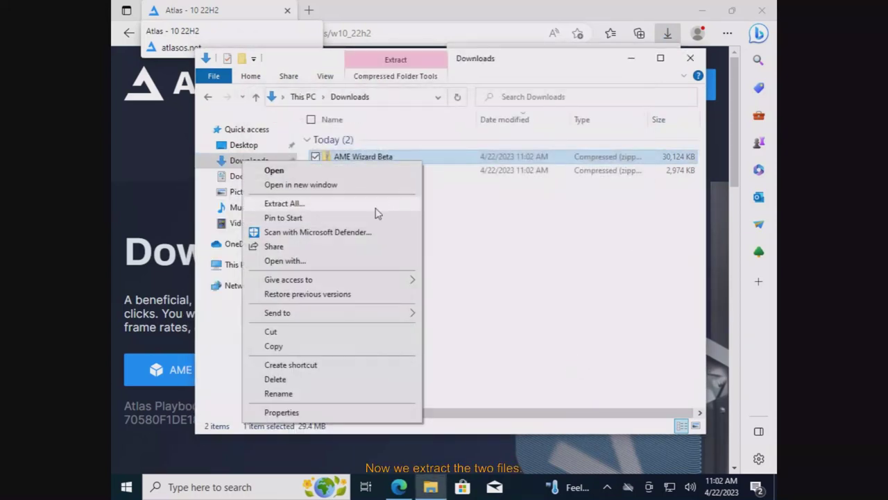
left_click(374, 204)
left_click(561, 368)
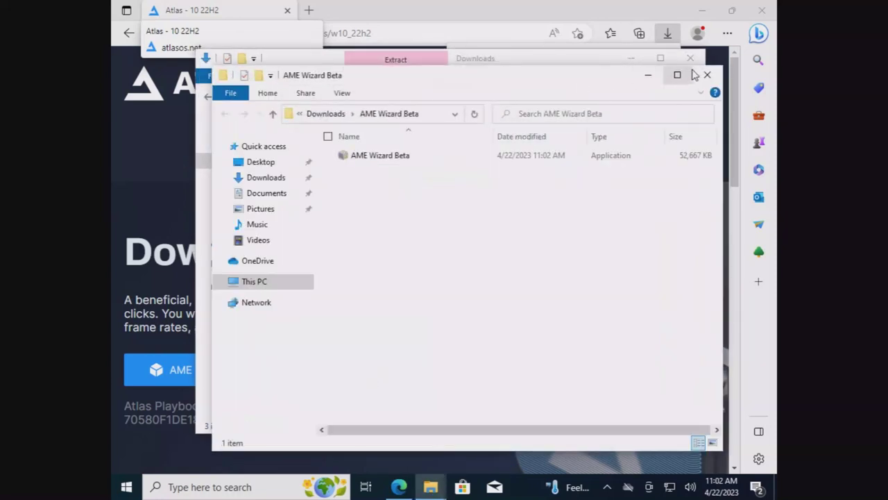
left_click(708, 74)
- Extract the AME Wizard Beta archive again, replacing the file in the destination, and close the newly opened folder window
left_click(391, 173)
left_click(397, 165)
right_click(397, 164)
left_click(377, 200)
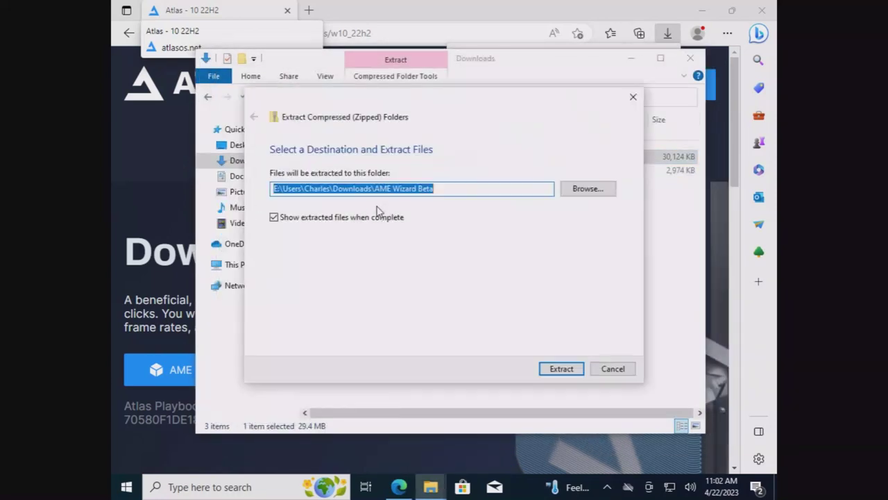
left_click(549, 369)
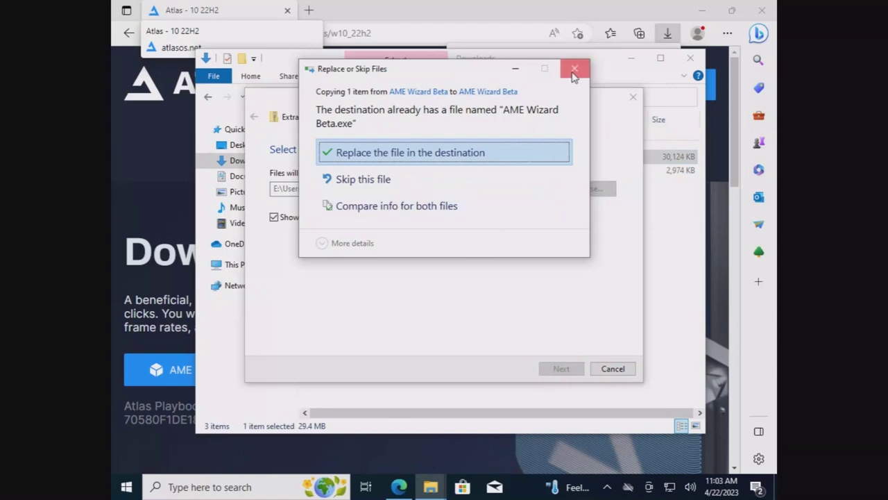
left_click(444, 153)
right_click(433, 171)
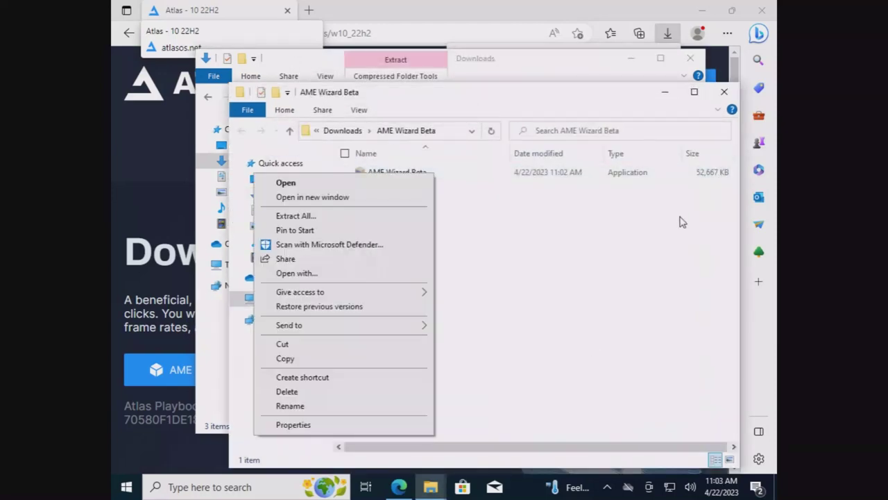
left_click(724, 93)
- Extract the Atlas_W10-22H2 archive to its default destination in the Downloads folder
right_click(476, 168)
left_click(444, 208)
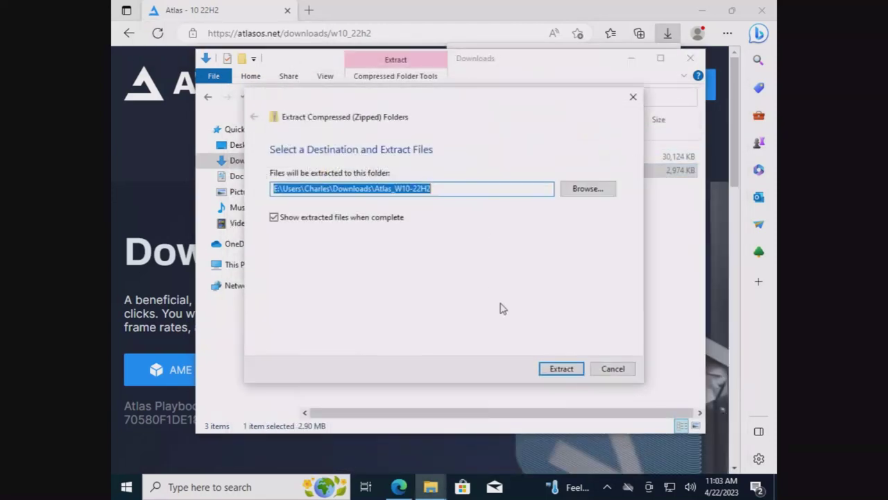
left_click(555, 368)
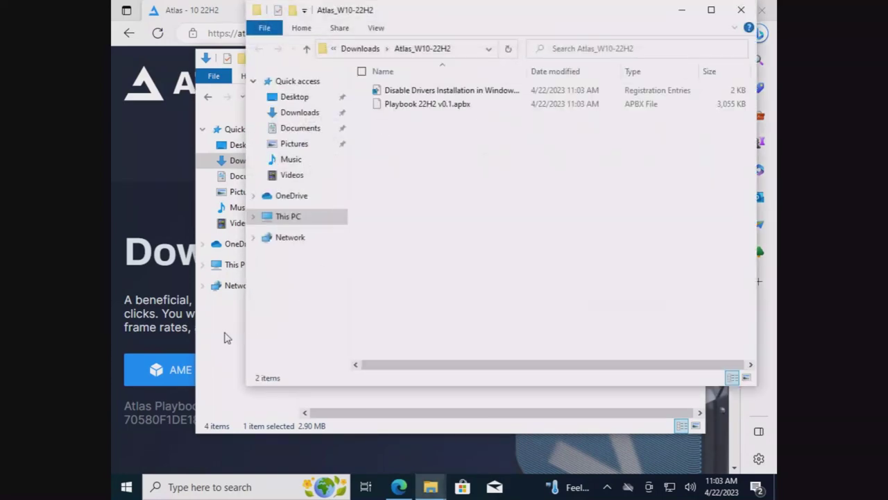
- Open the AME Wizard Beta folder in Downloads and move its window clear of the Atlas_W10-22H2 folder window
left_click(228, 338)
double_click(385, 188)
left_click(756, 241)
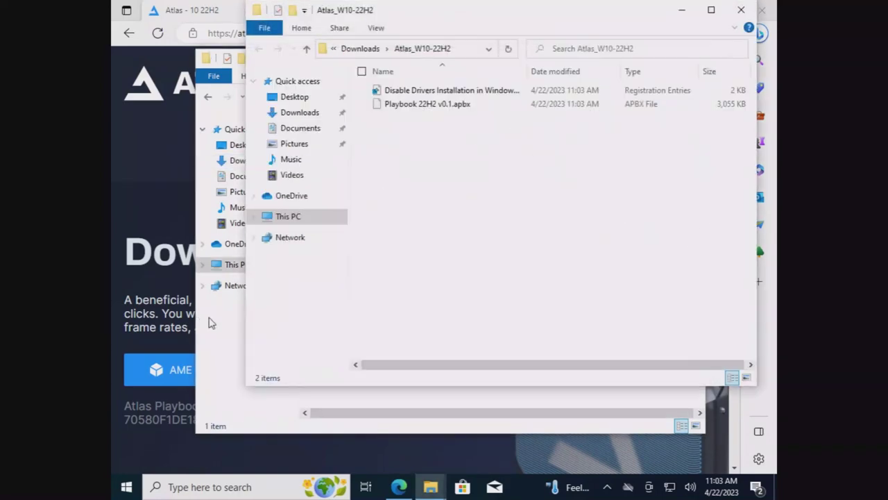
left_click_drag(414, 56, 427, 248)
- Launch the AME Wizard Beta application, running it anyway despite the SmartScreen warning and granting it administrator permission
double_click(416, 316)
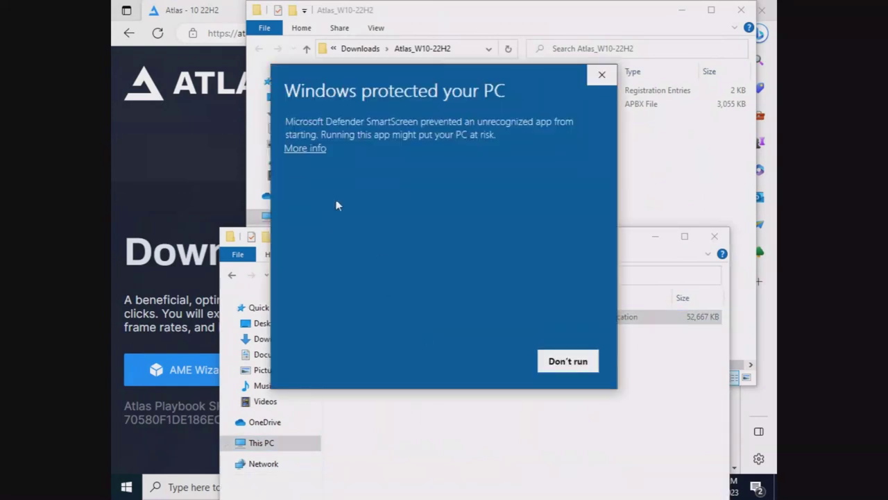
left_click(311, 148)
left_click(478, 359)
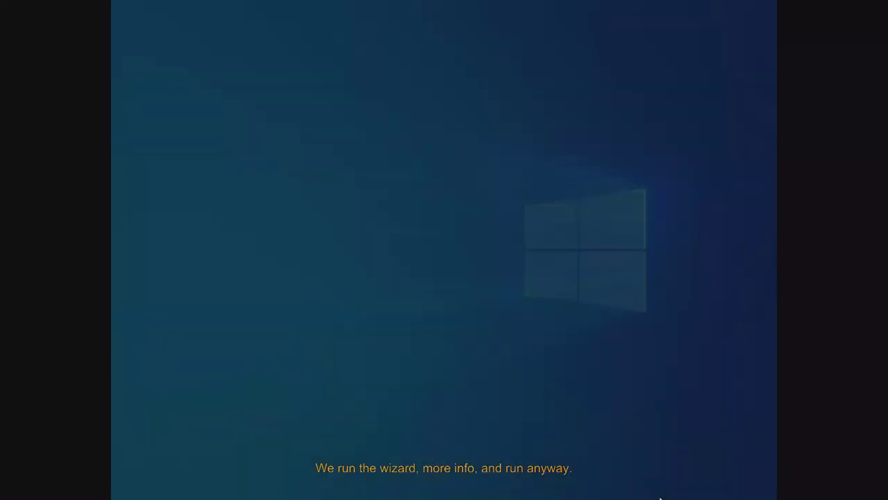
left_click(415, 343)
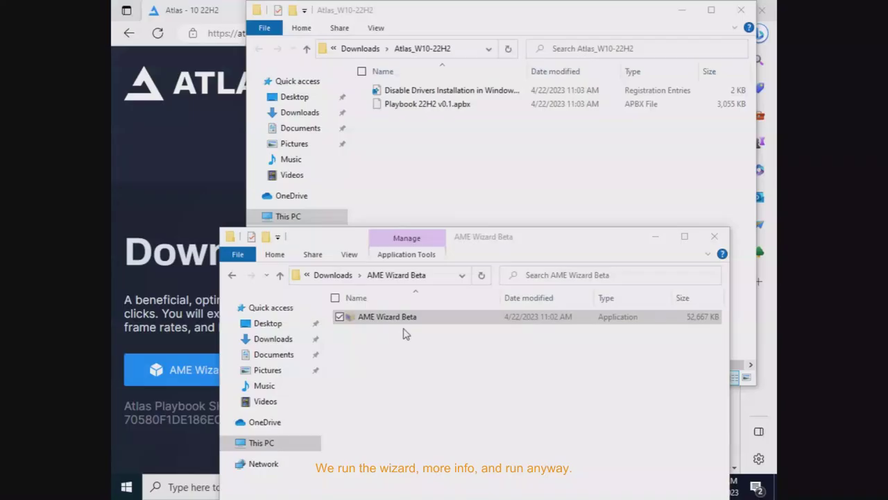
left_click(769, 488)
left_click(769, 489)
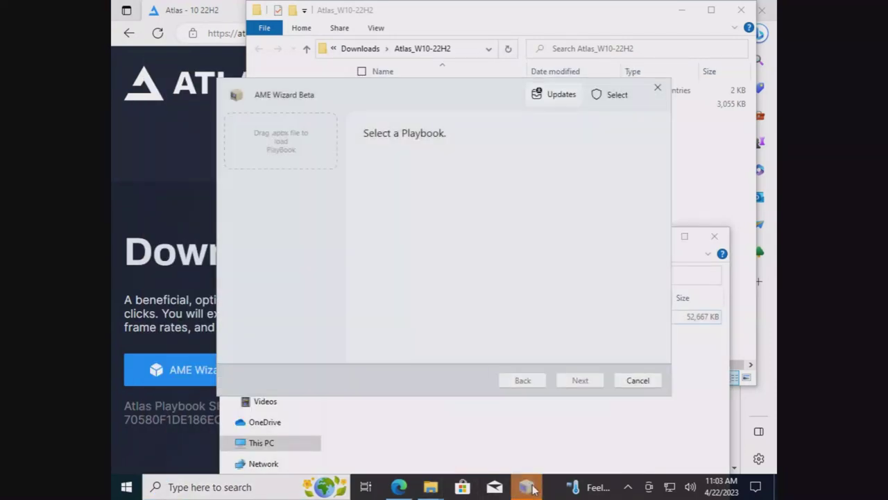
- Load the Playbook 22H2 v0.1.apbx file from the Atlas_W10-22H2 folder in Downloads into the wizard
left_click(285, 151)
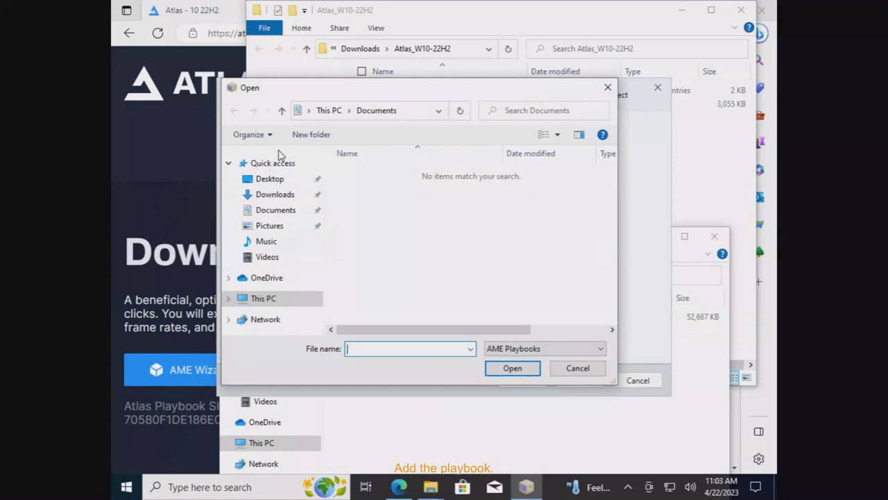
left_click(276, 194)
left_click(373, 194)
double_click(373, 195)
double_click(375, 179)
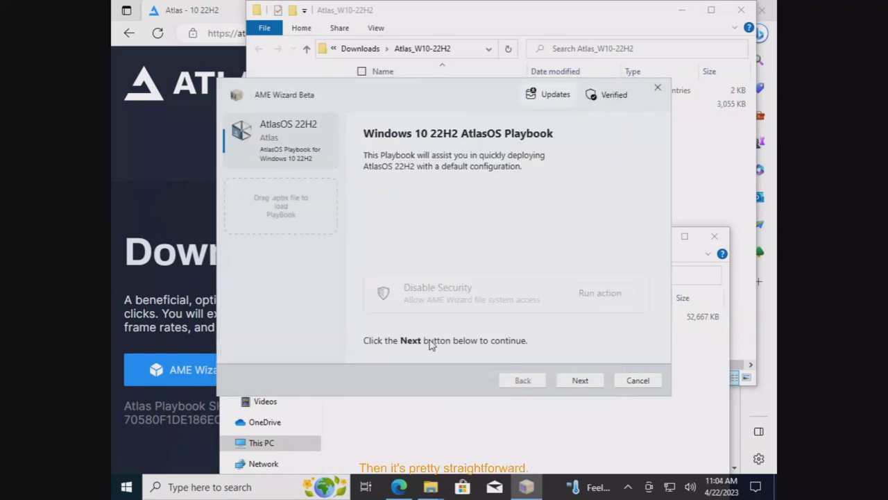
- Start the Playbook's Windows build and activation requirements check and grant AME Wizard administrator permission when it relaunches
left_click(564, 381)
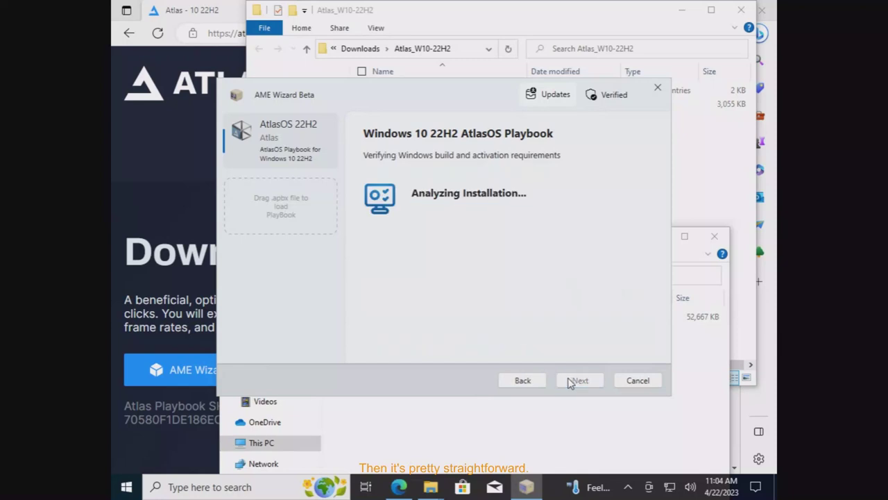
left_click(589, 324)
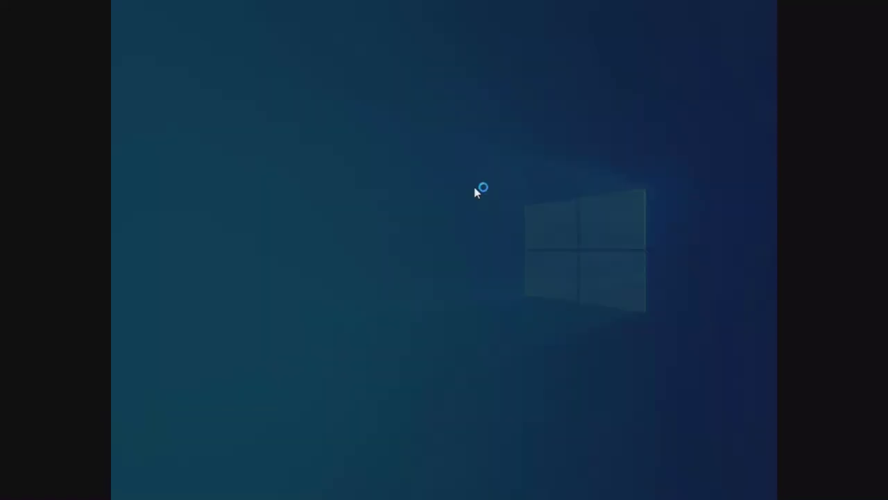
left_click(399, 338)
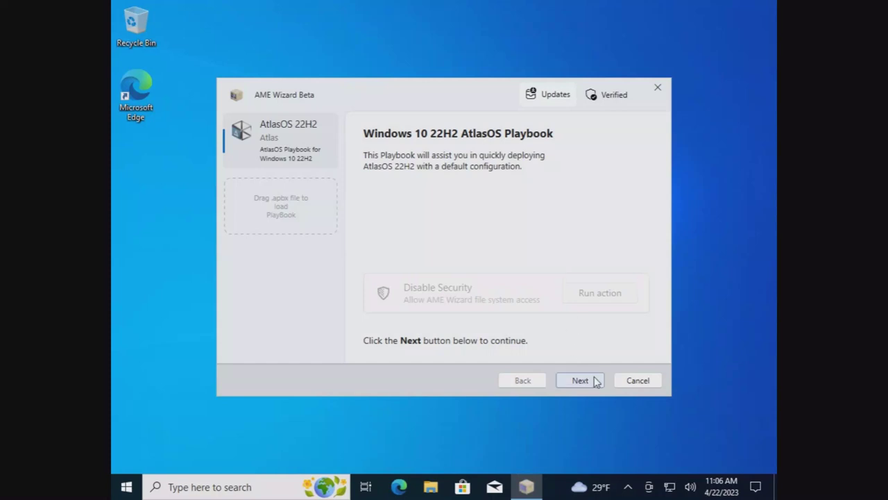
- Accept the license agreement and apply the Windows 10 22H2 AtlasOS Playbook with its default configuration
left_click(590, 380)
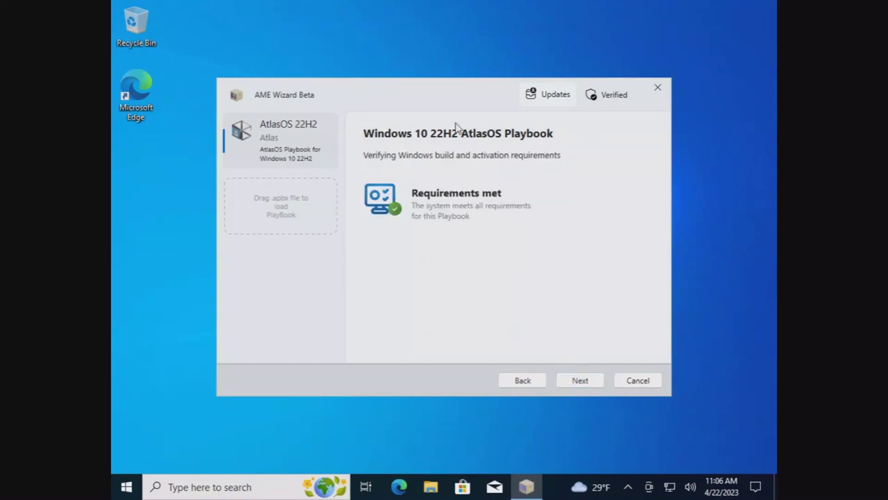
left_click(571, 380)
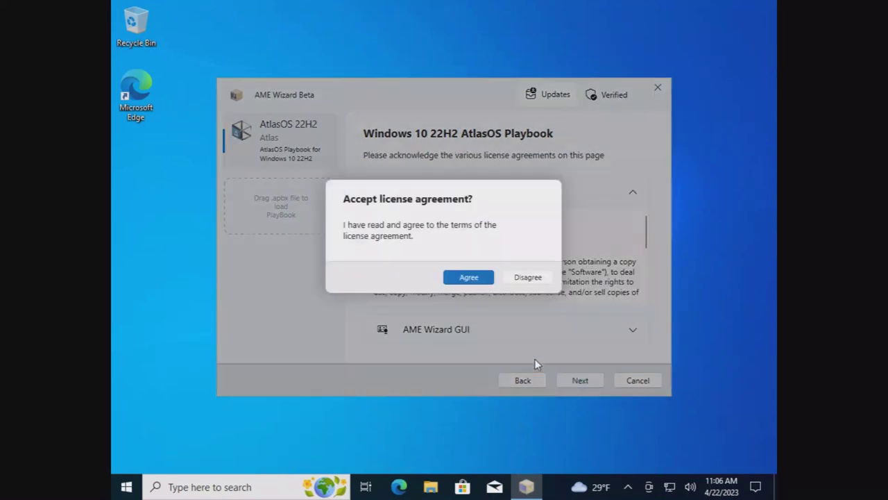
left_click(487, 277)
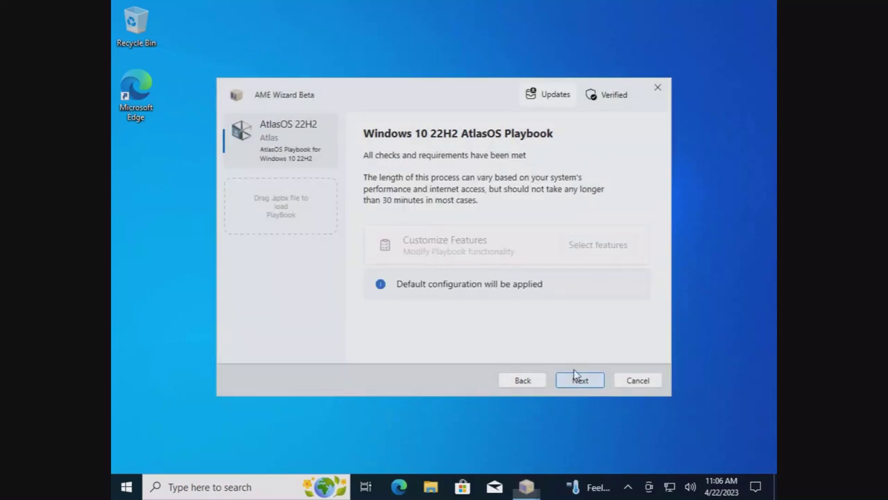
left_click(578, 379)
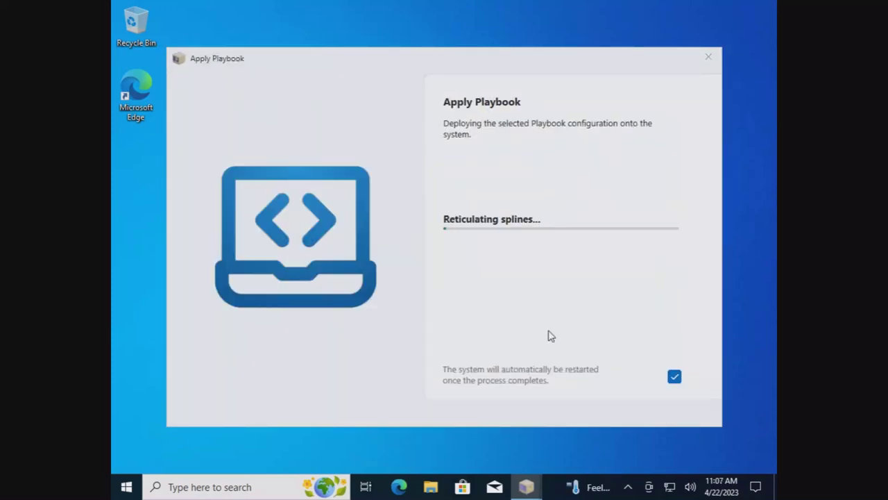